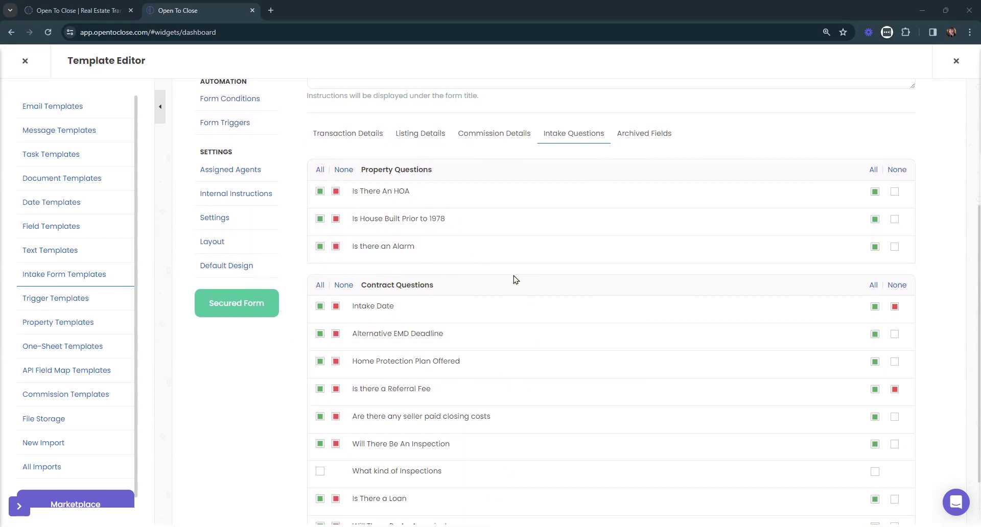
# - Review the property and contract questions among the form's Intake Questions fields
pyautogui.scroll(-2, 515, 280)
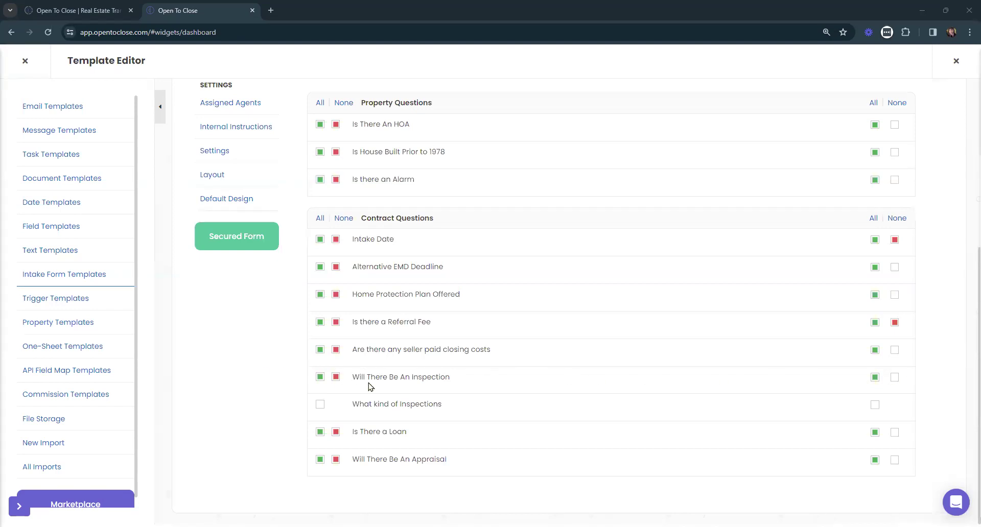
pyautogui.scroll(3, 375, 390)
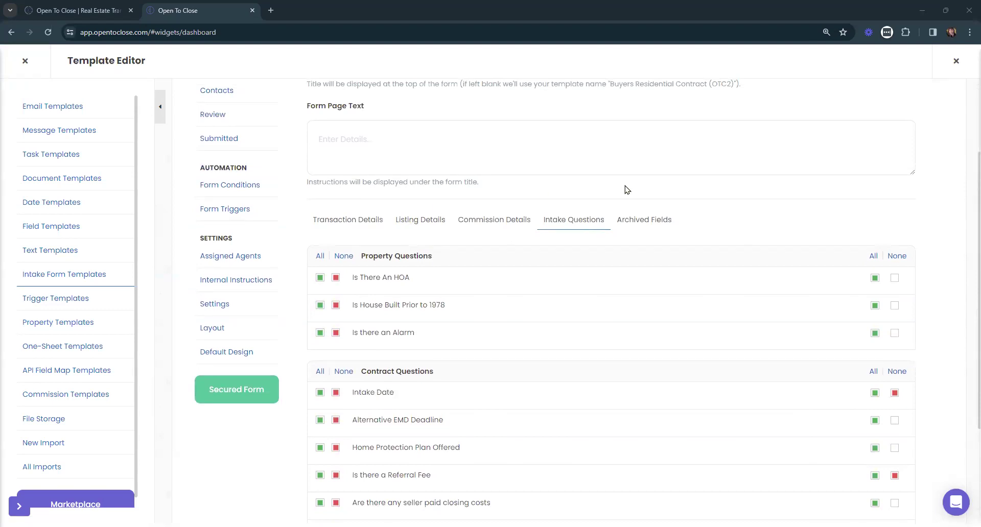
pyautogui.scroll(-3, 501, 225)
pyautogui.scroll(3, 491, 228)
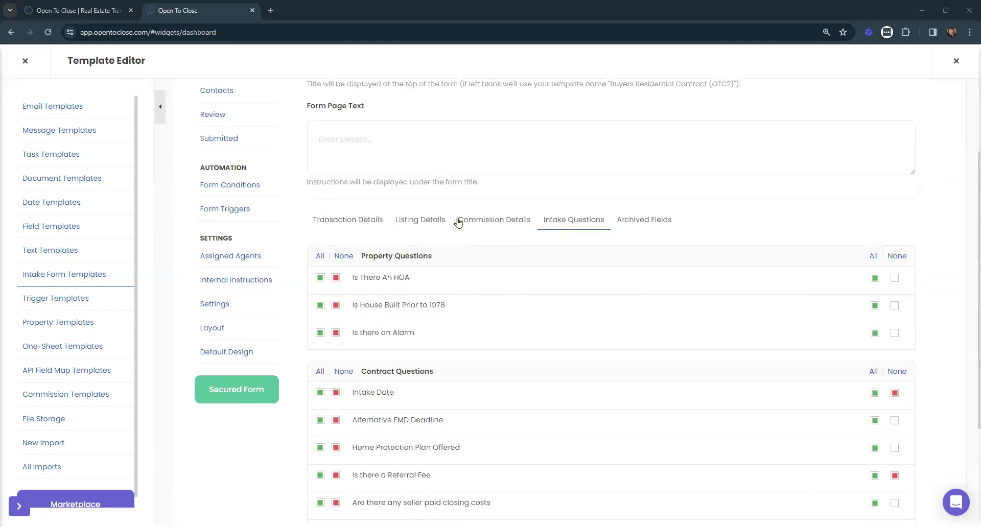
pyautogui.click(359, 223)
pyautogui.click(572, 220)
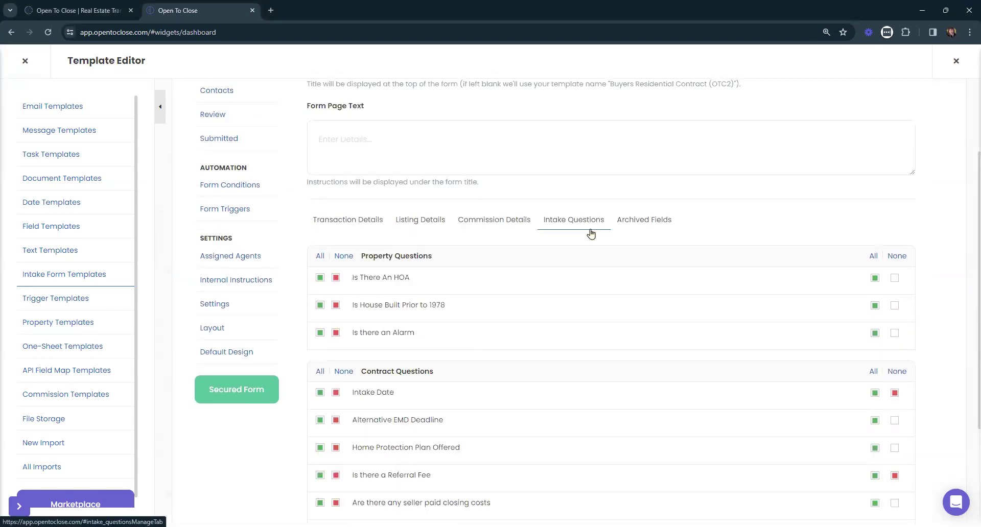
pyautogui.scroll(2, 587, 230)
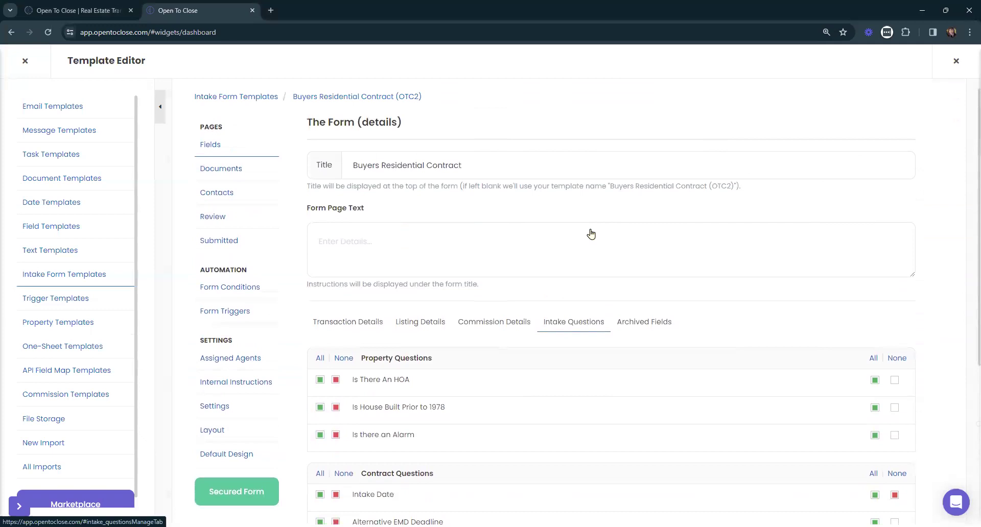
# - Look through the existing form conditions of the Buyers Residential Contract intake template
pyautogui.click(235, 290)
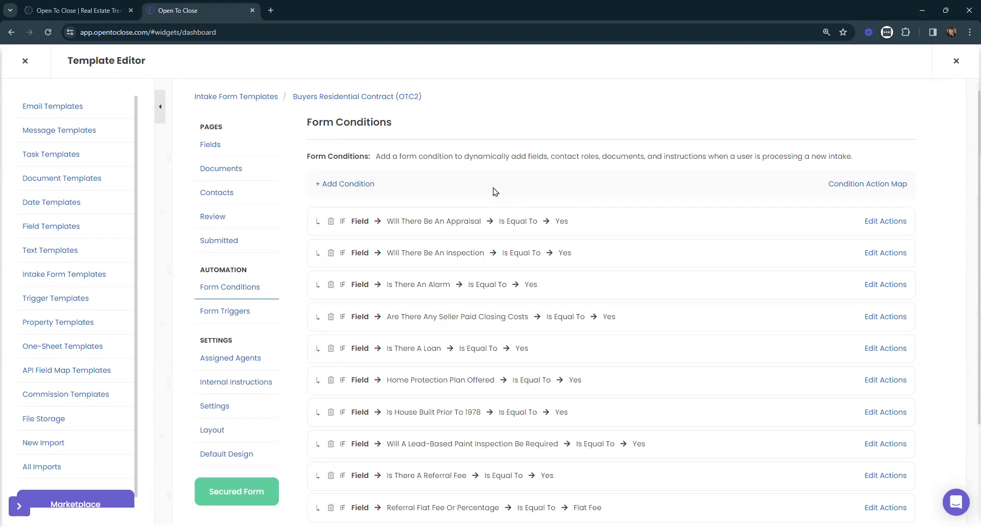
pyautogui.scroll(-3, 499, 205)
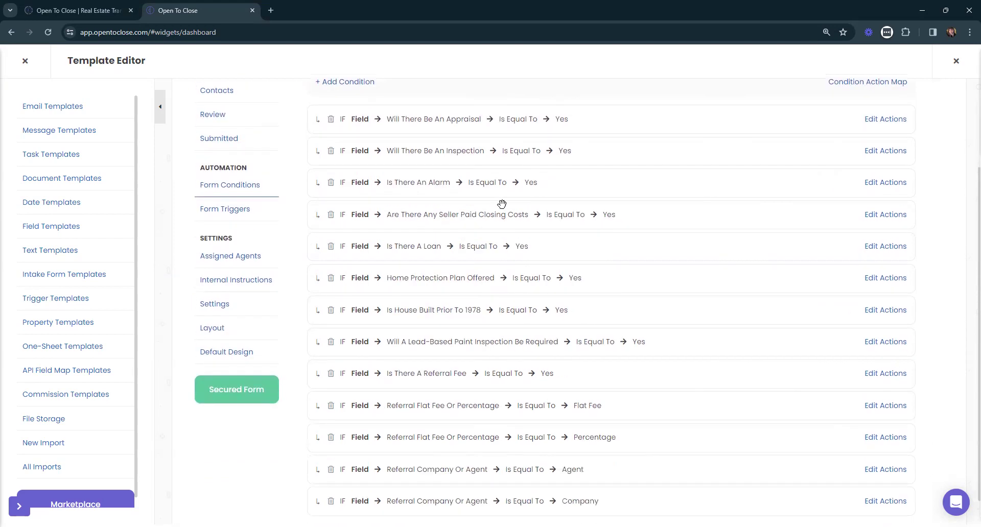
pyautogui.scroll(3, 502, 204)
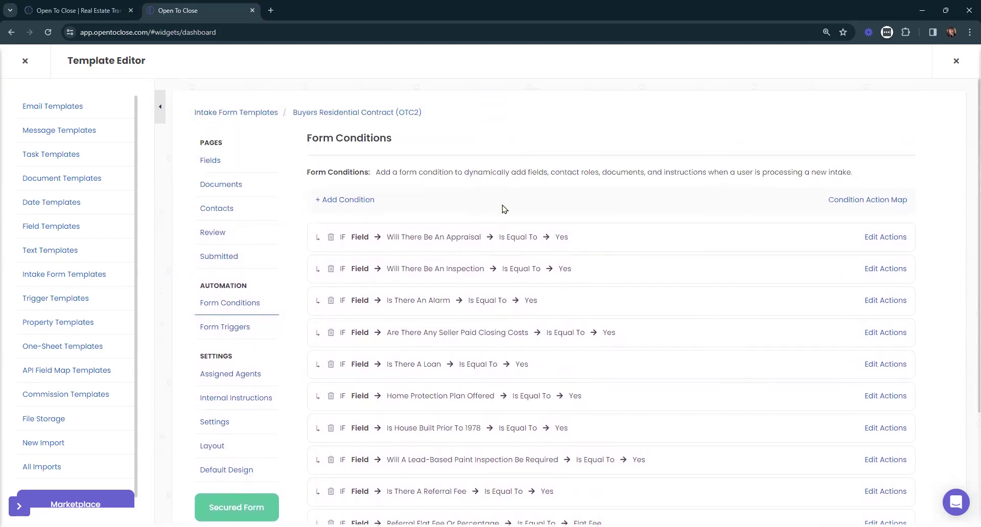
# - Examine the Condition Action Map for each condition's dynamic fields, contact roles and required settings, and return to the condition editor
pyautogui.click(883, 203)
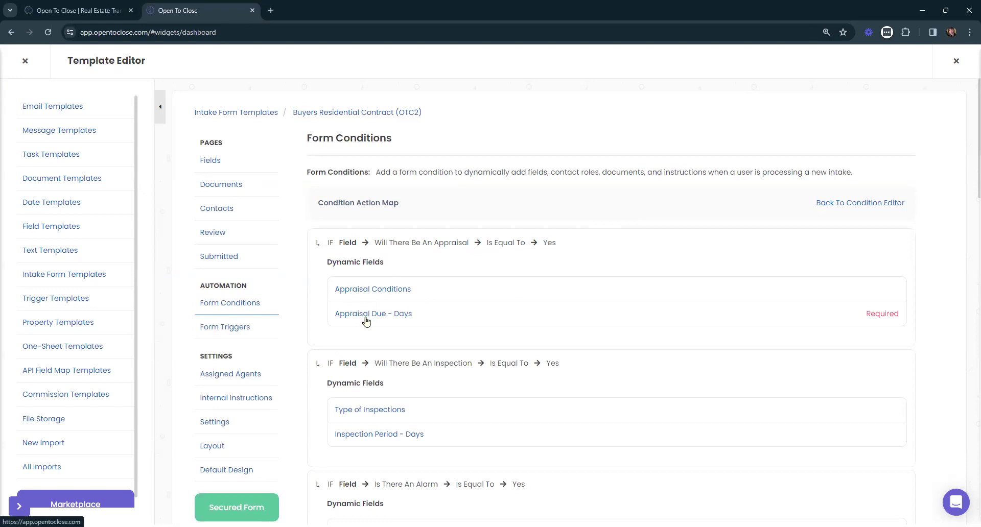
pyautogui.tripleClick(891, 315)
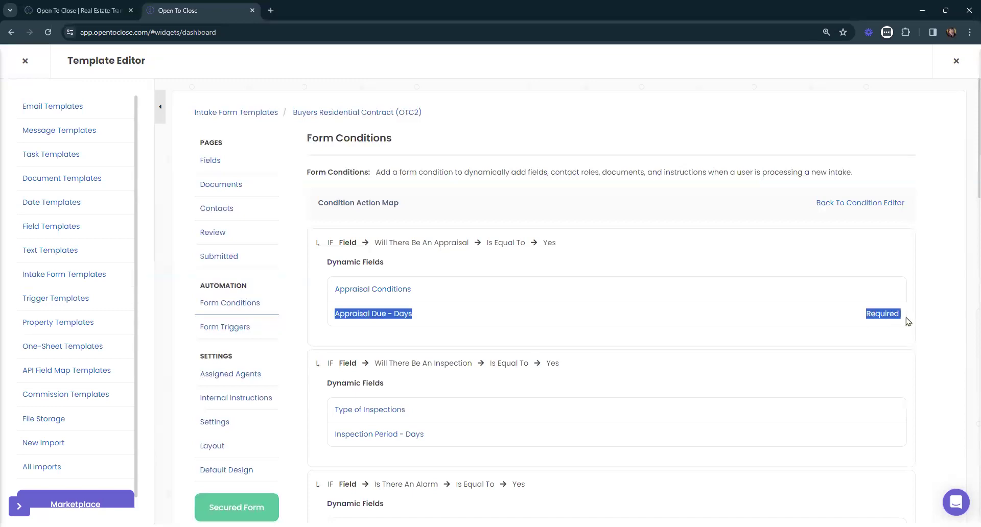
pyautogui.click(889, 315)
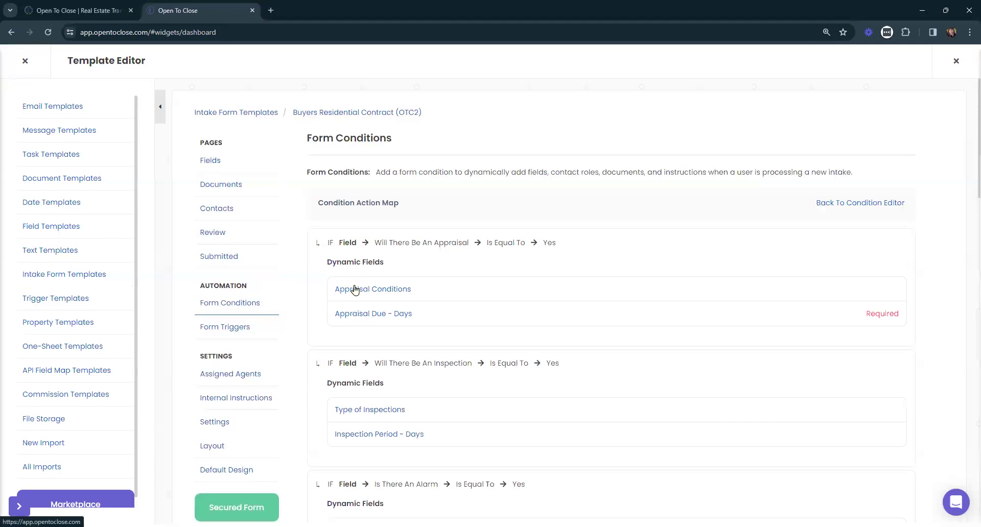
pyautogui.scroll(-3, 620, 306)
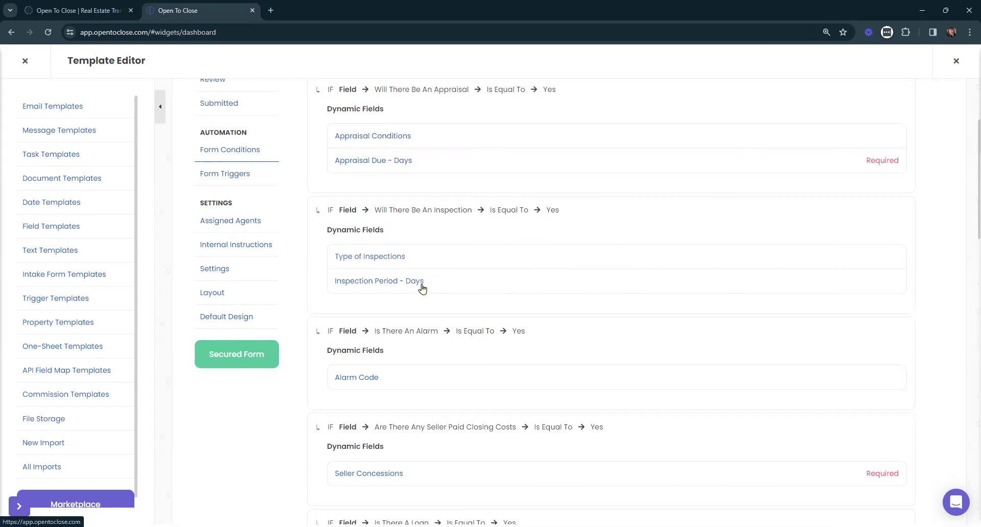
pyautogui.scroll(-1, 421, 289)
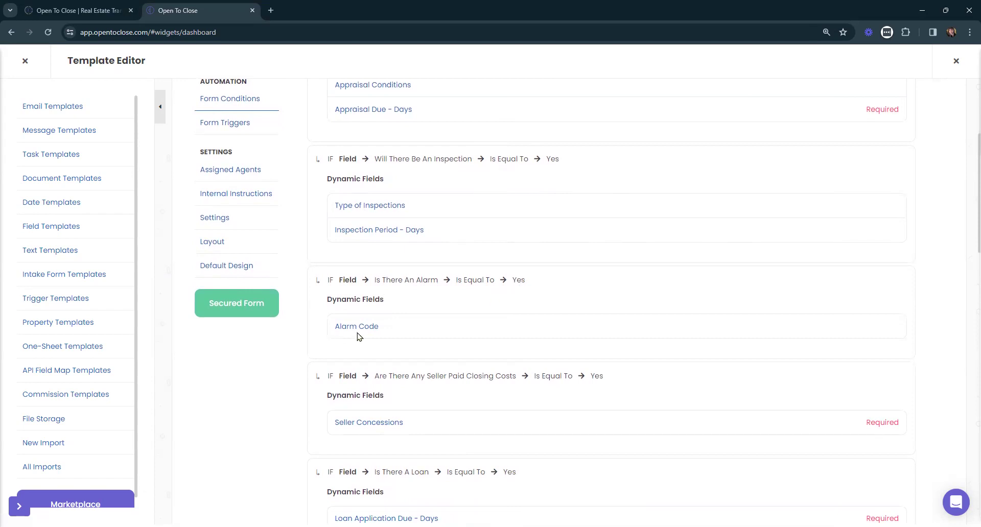
pyautogui.scroll(-5, 562, 291)
pyautogui.scroll(-3, 612, 236)
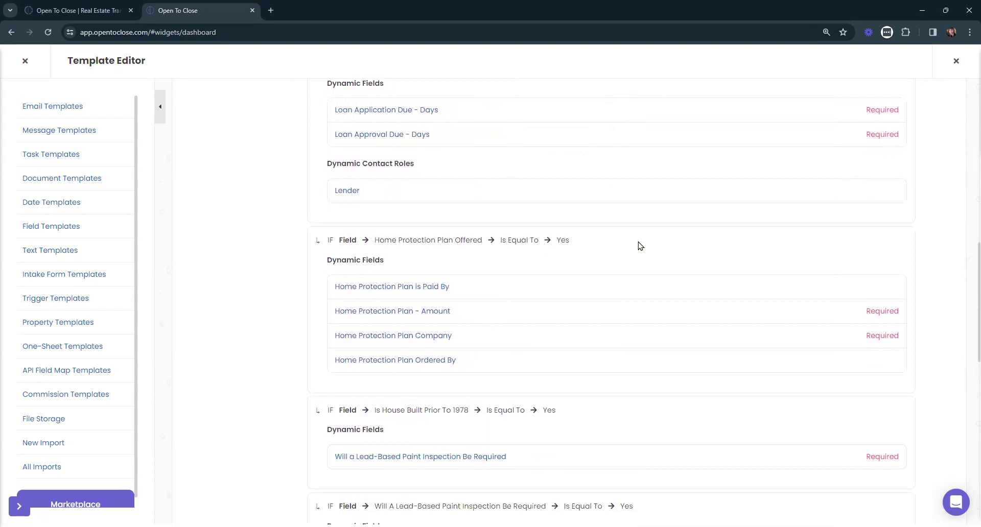
pyautogui.scroll(2, 640, 245)
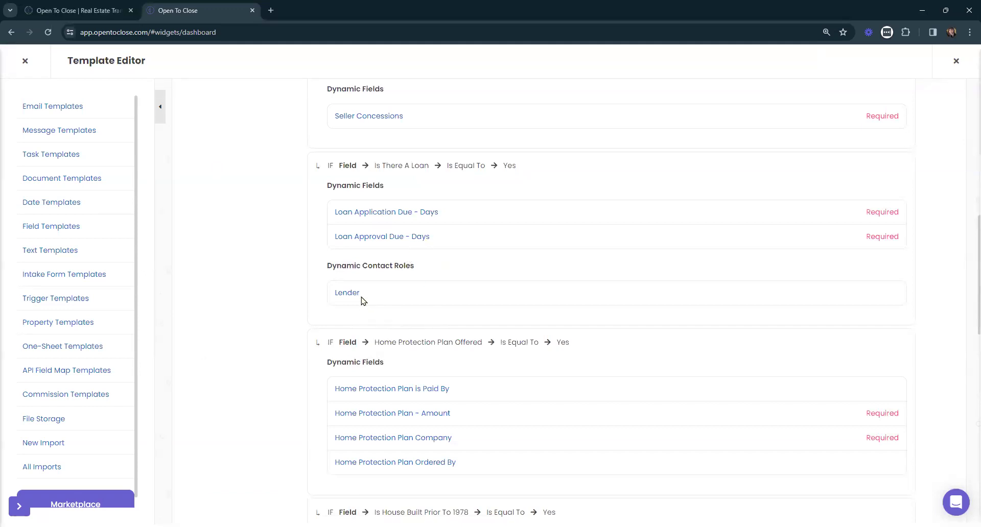
pyautogui.scroll(-4, 517, 223)
pyautogui.scroll(-8, 519, 225)
pyautogui.scroll(-2, 525, 234)
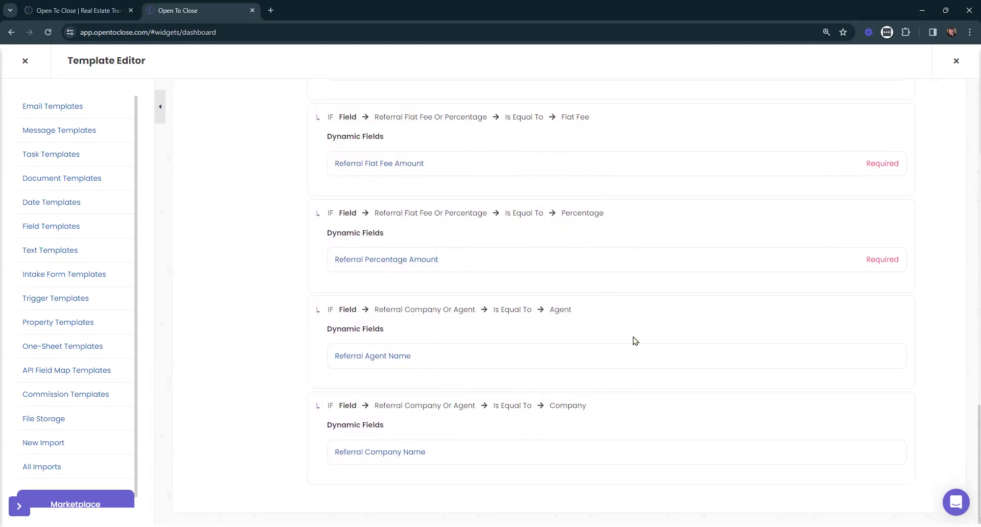
pyautogui.scroll(20, 639, 329)
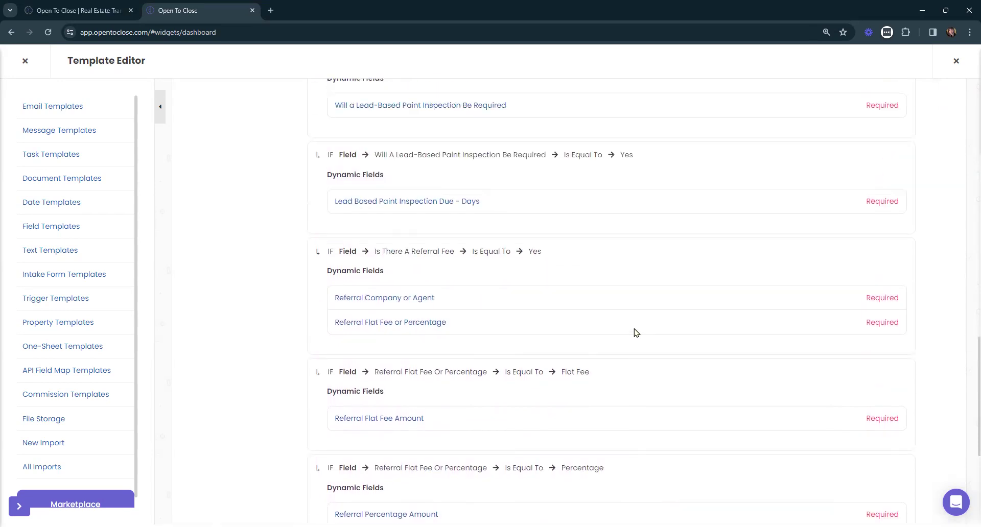
pyautogui.scroll(3, 643, 318)
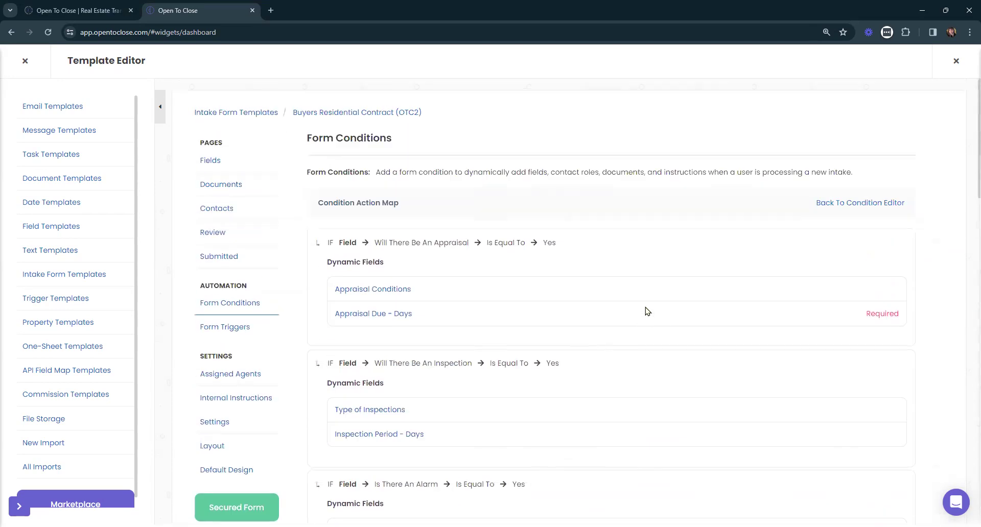
pyautogui.click(850, 203)
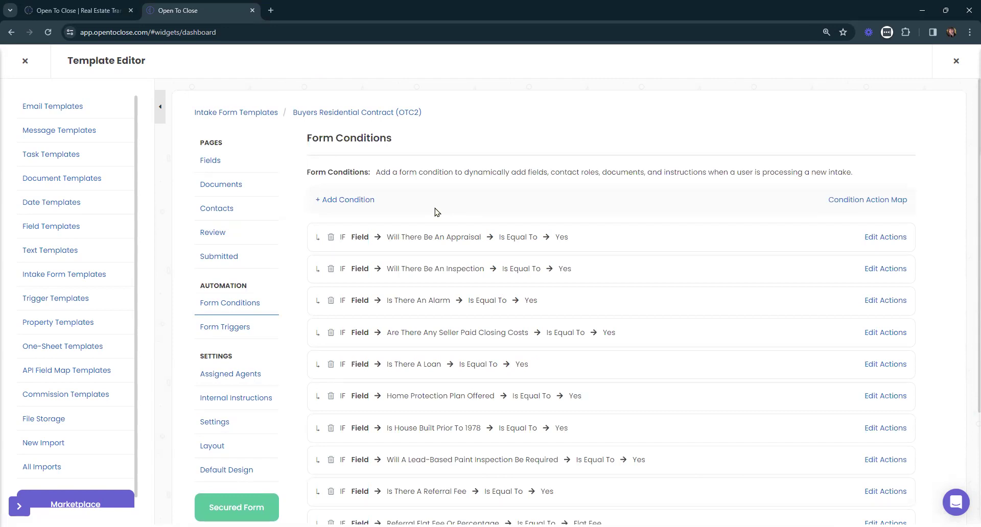
# - Find the Is There An HOA question among the form's Intake Questions fields
pyautogui.click(206, 163)
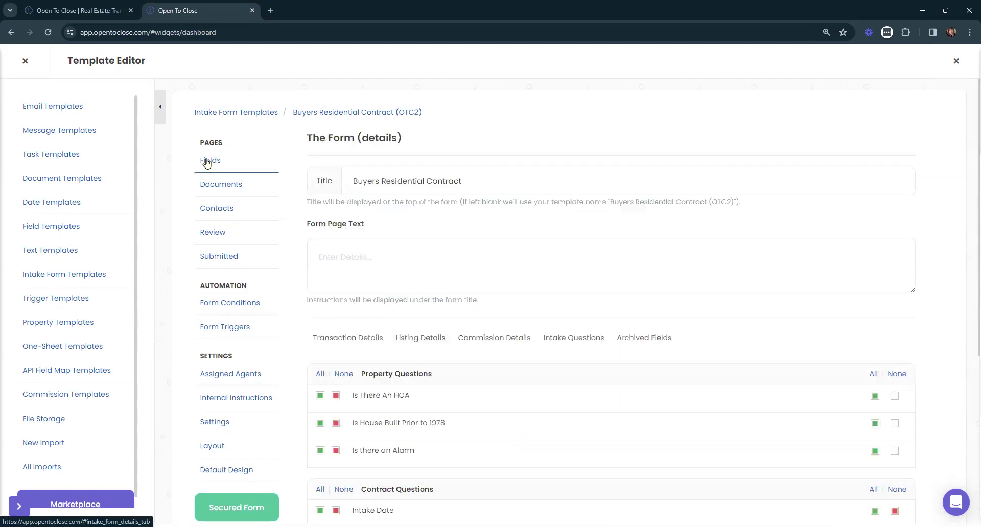
pyautogui.click(571, 340)
pyautogui.scroll(-3, 582, 250)
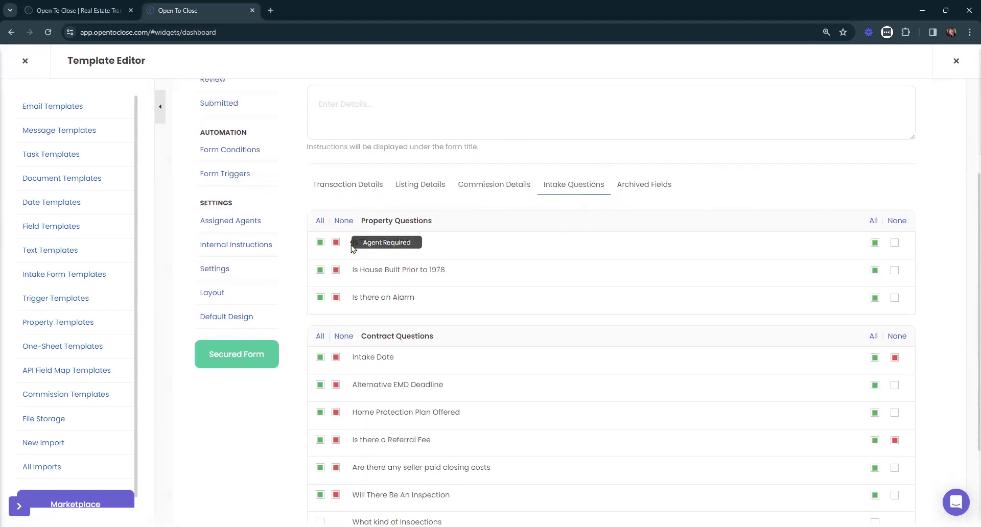
pyautogui.moveTo(353, 242); pyautogui.dragTo(410, 243)
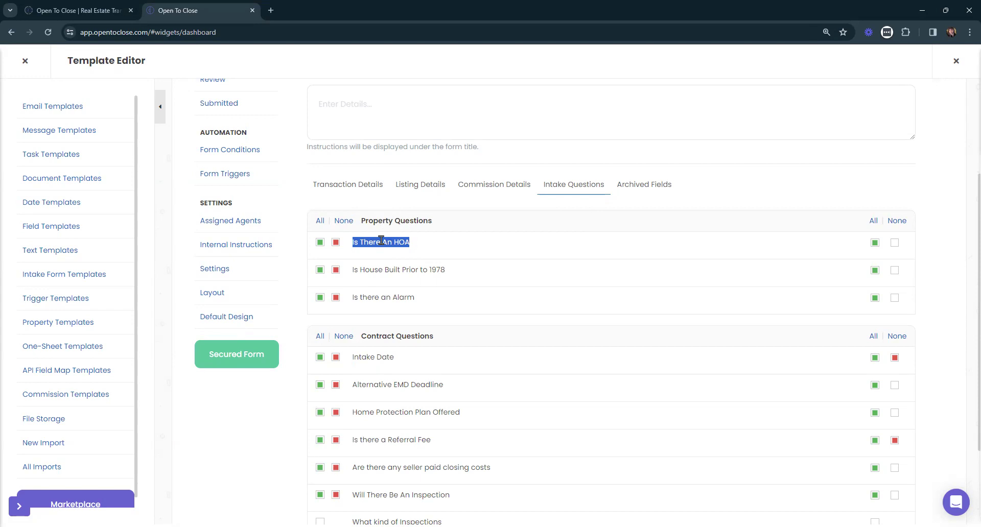
pyautogui.scroll(1, 380, 240)
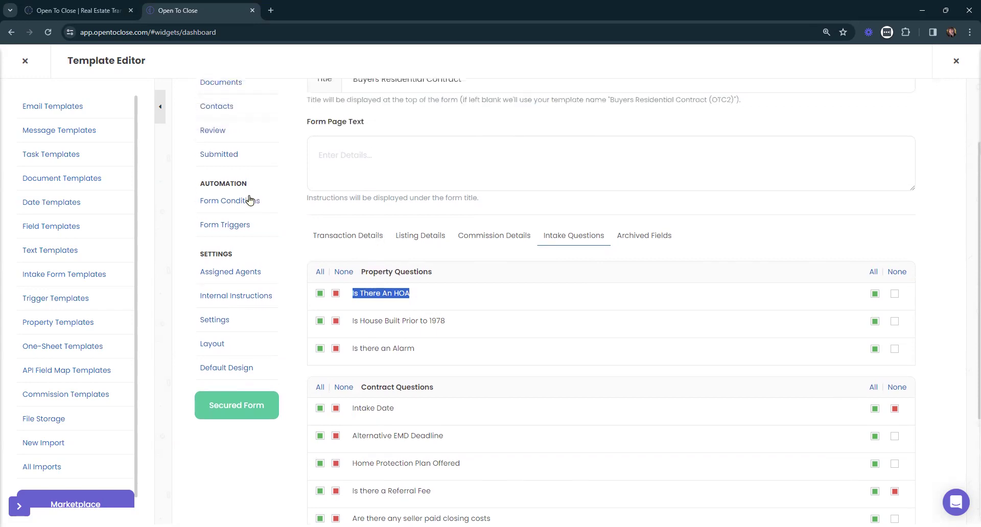
# - Start a new form condition of type Property Field based on the Is There An HOA field
pyautogui.click(236, 203)
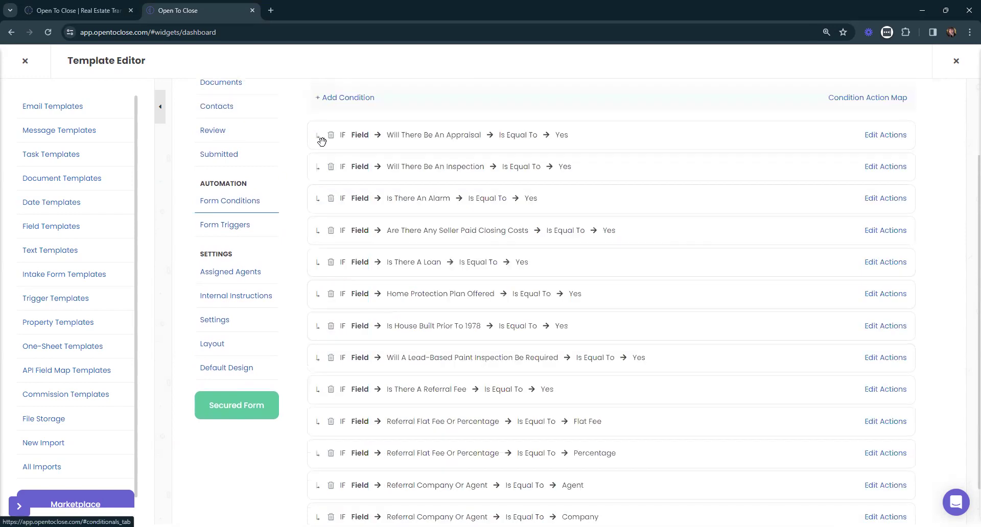
pyautogui.click(347, 98)
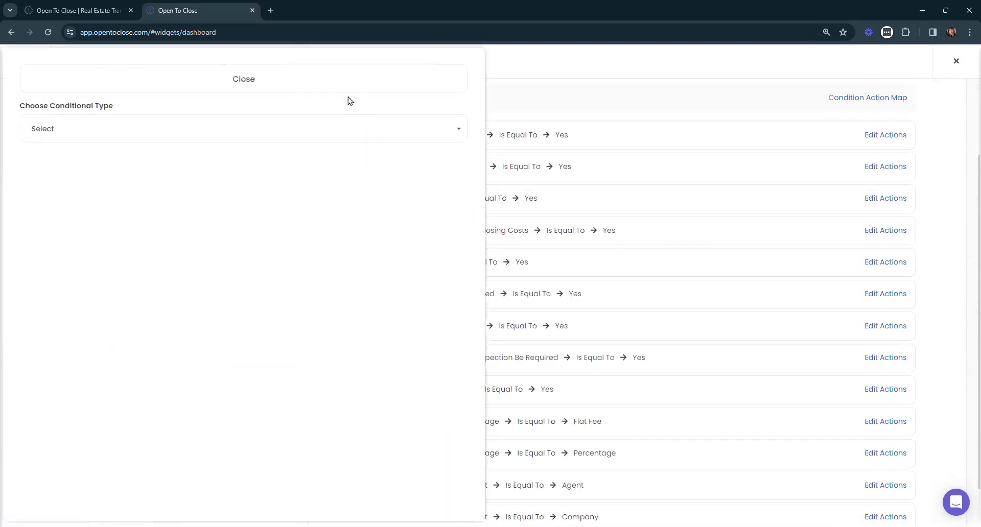
pyautogui.click(120, 131)
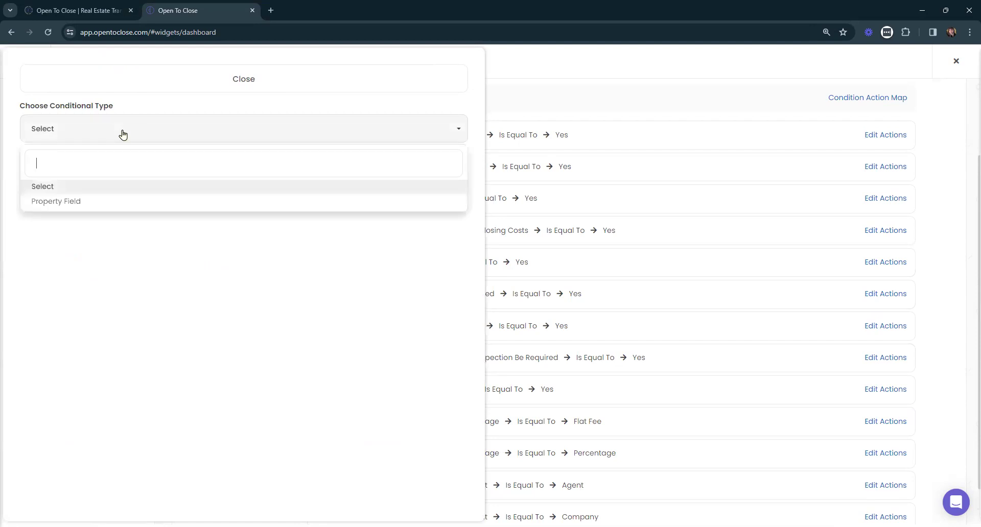
pyautogui.click(62, 203)
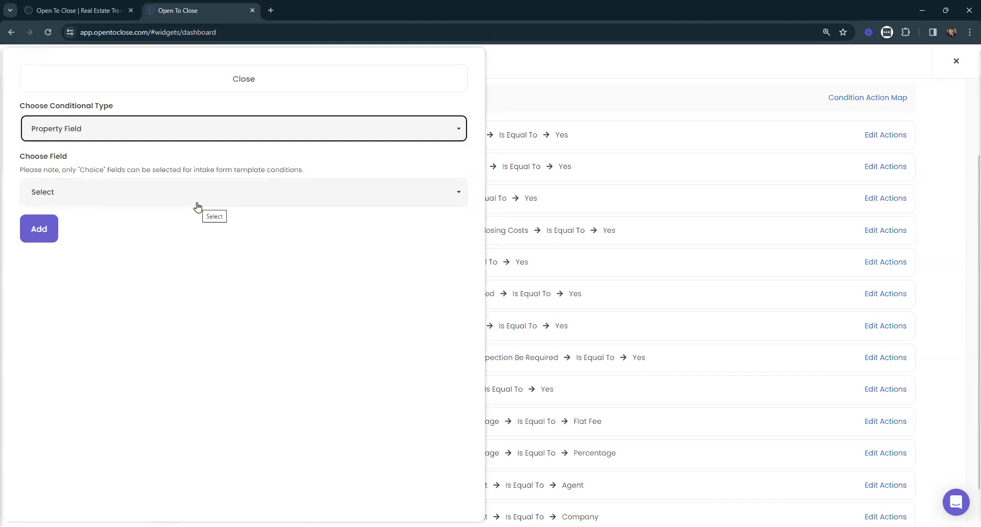
pyautogui.click(121, 201)
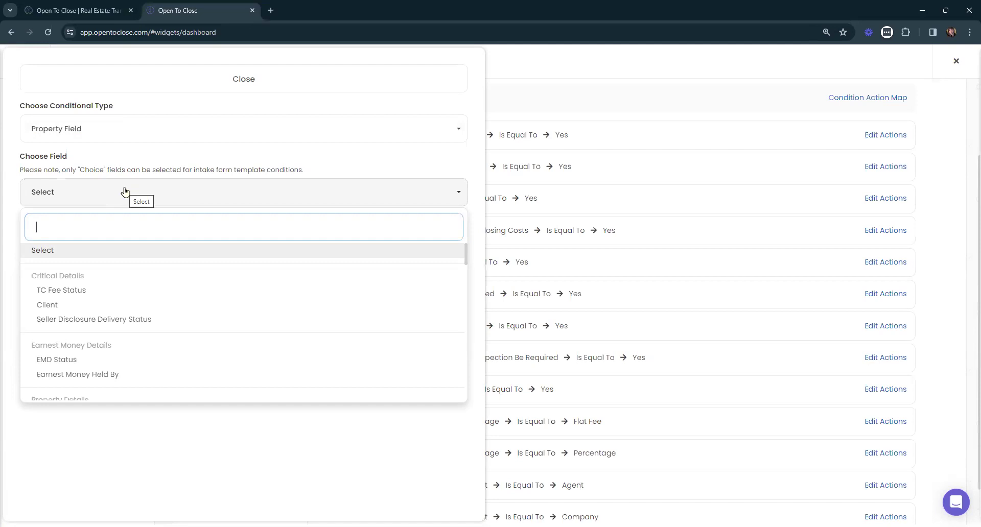
pyautogui.write('hoa')
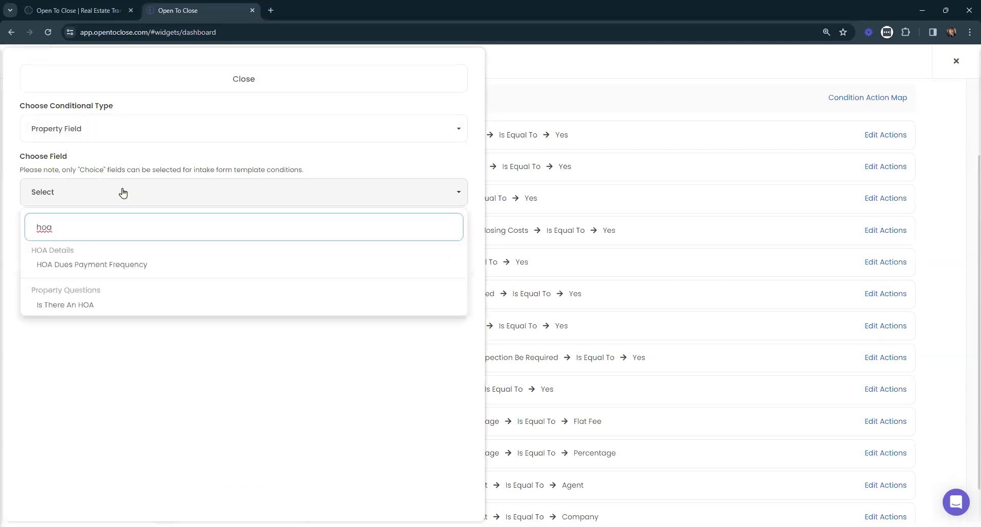
pyautogui.click(113, 306)
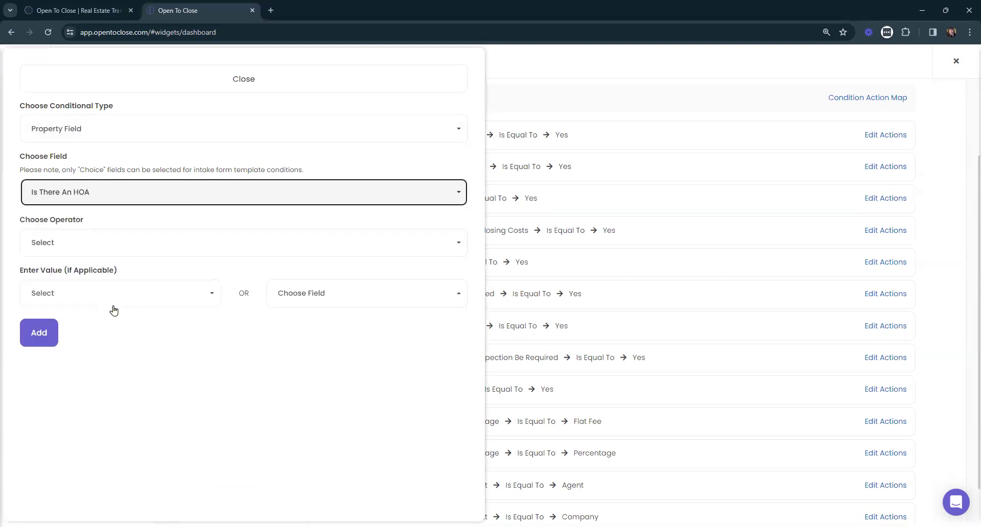
# - Set the HOA condition's operator to Is Equal To with the value Yes and add the condition
pyautogui.click(69, 242)
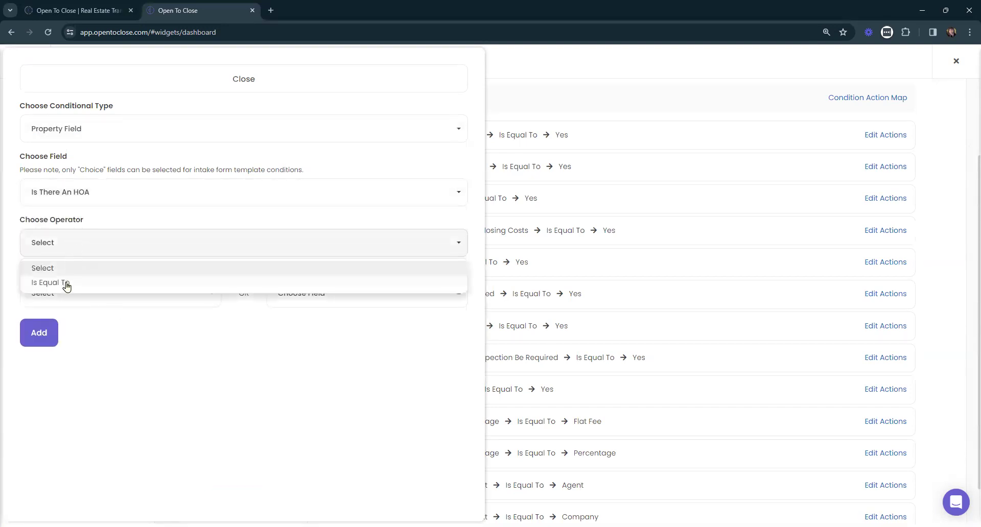
pyautogui.click(66, 284)
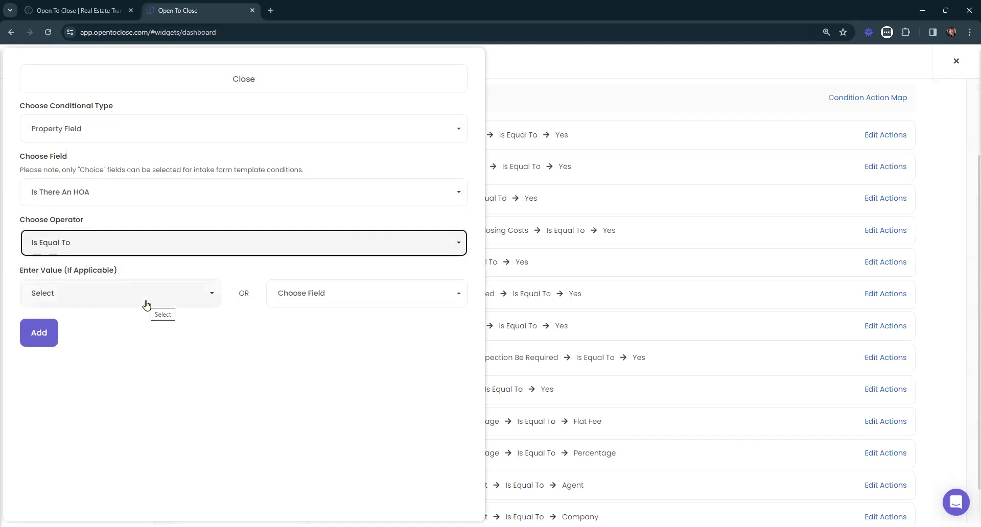
pyautogui.click(126, 304)
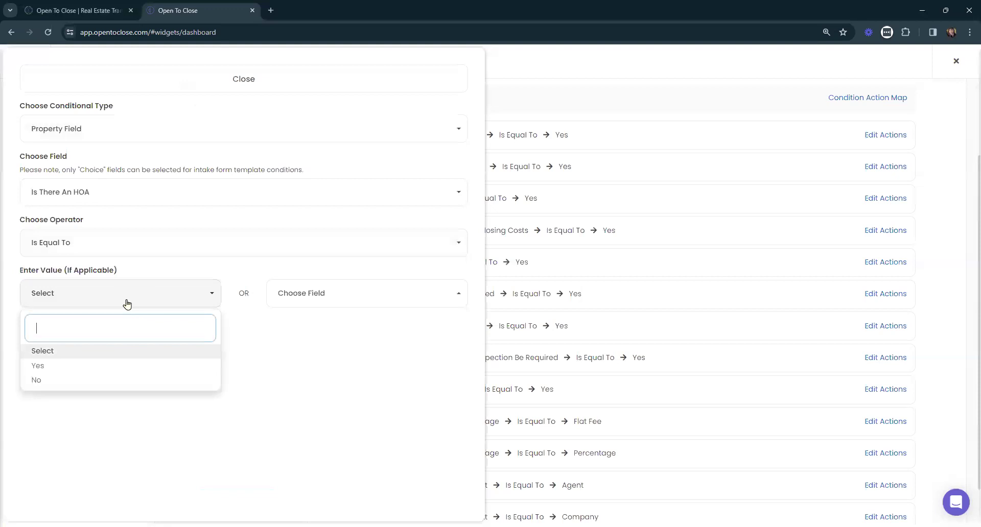
pyautogui.click(72, 367)
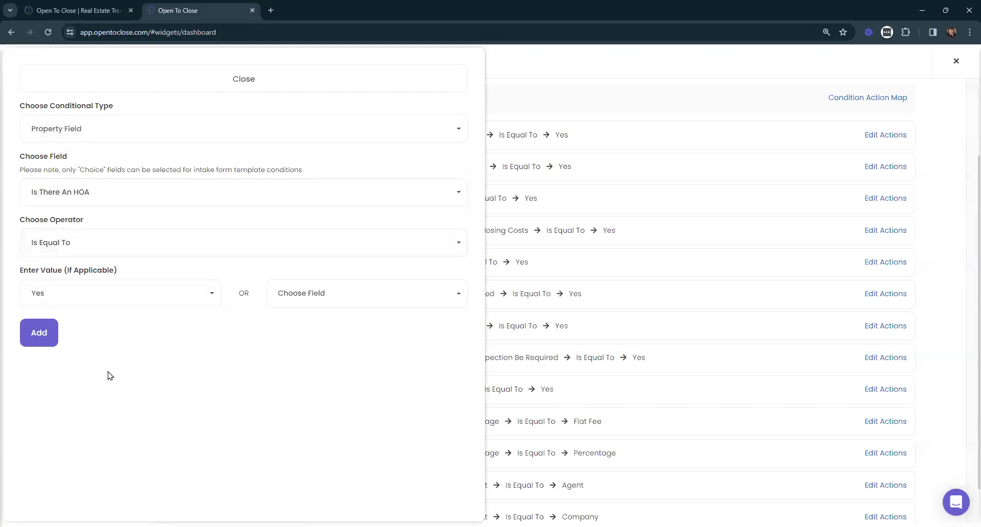
pyautogui.click(32, 339)
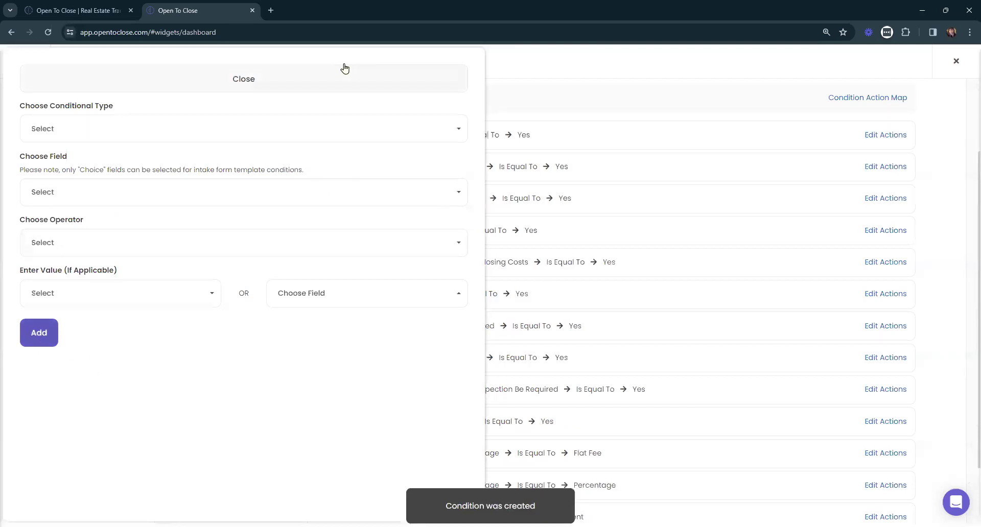
# - Open the actions of the Is There An HOA condition and dynamically add the HOA Due - Days field
pyautogui.click(330, 77)
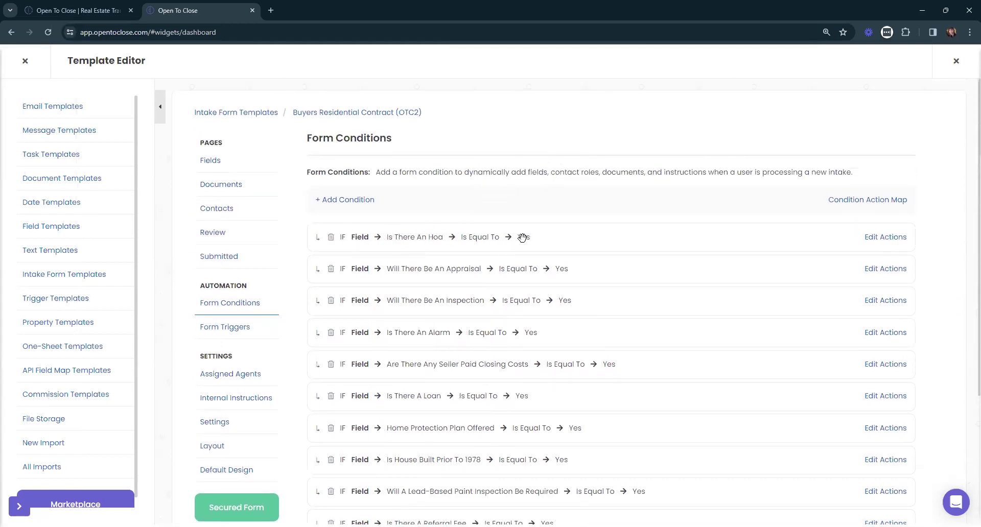
pyautogui.click(894, 238)
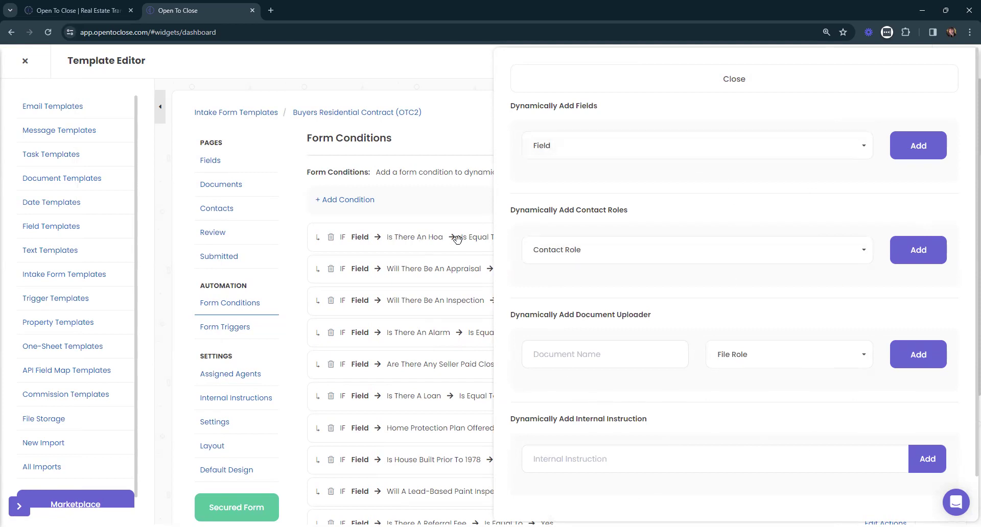
pyautogui.click(601, 154)
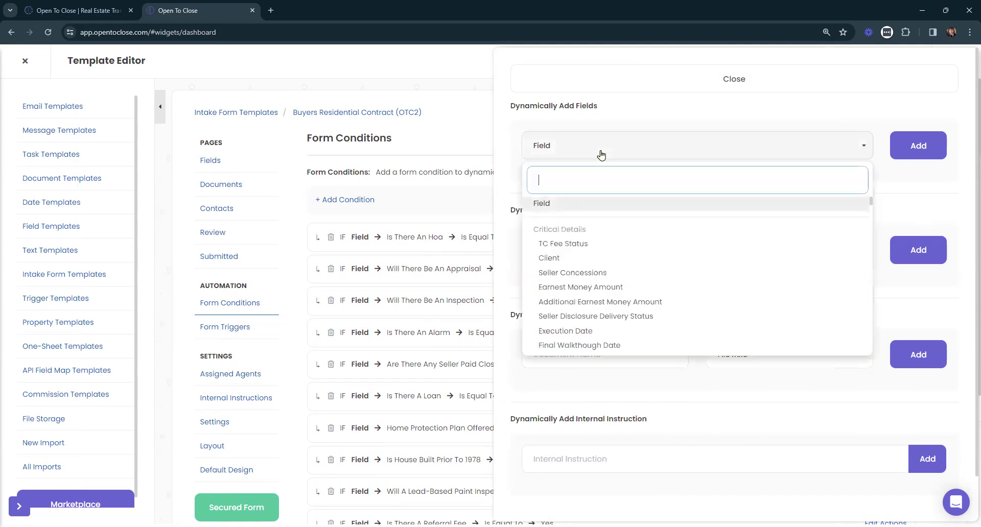
pyautogui.write('hoa')
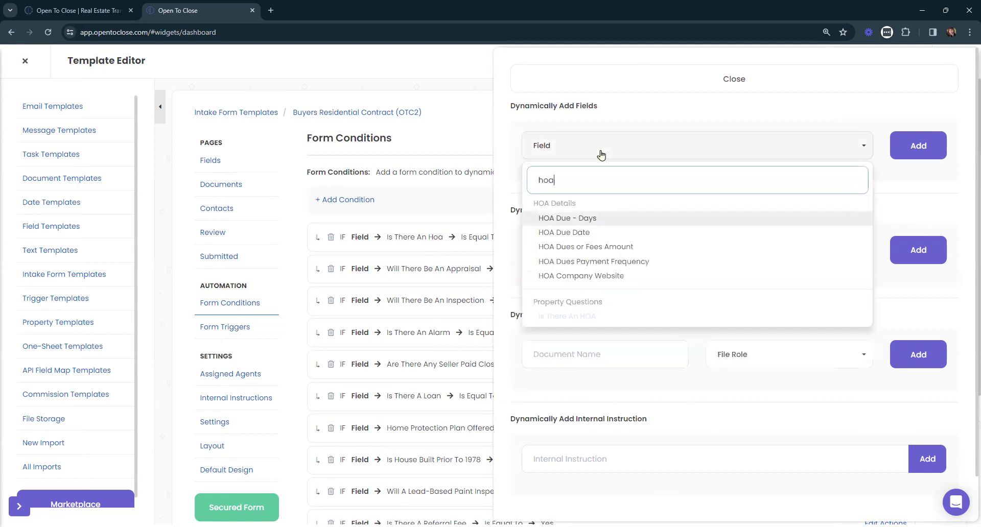
pyautogui.click(592, 218)
pyautogui.click(918, 145)
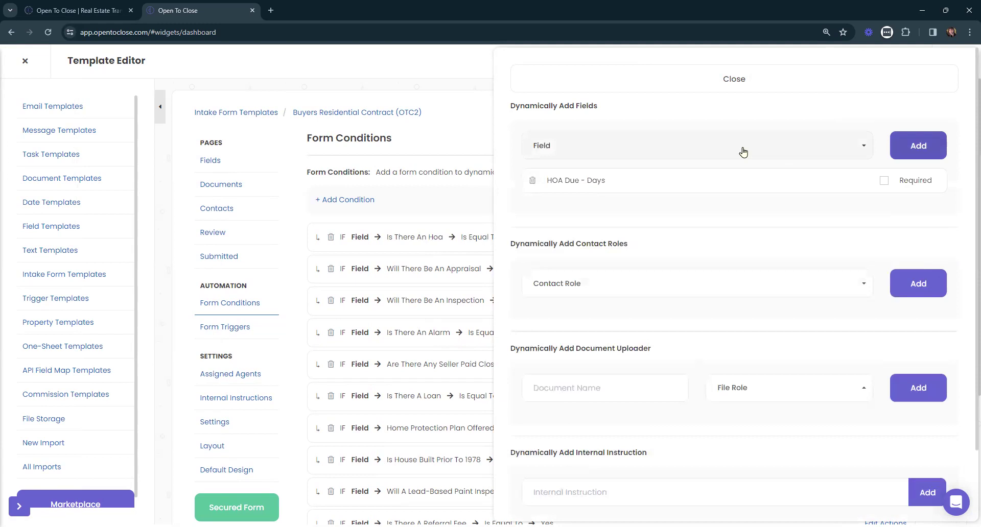
# - Add HOA Company Website as another dynamic field of the HOA condition
pyautogui.click(743, 152)
pyautogui.write('hoa')
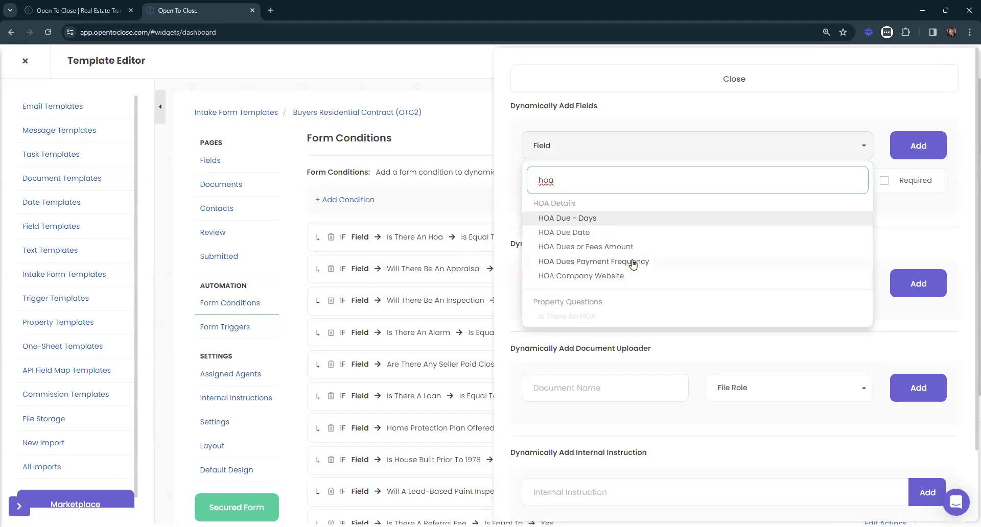
pyautogui.click(611, 276)
pyautogui.click(922, 148)
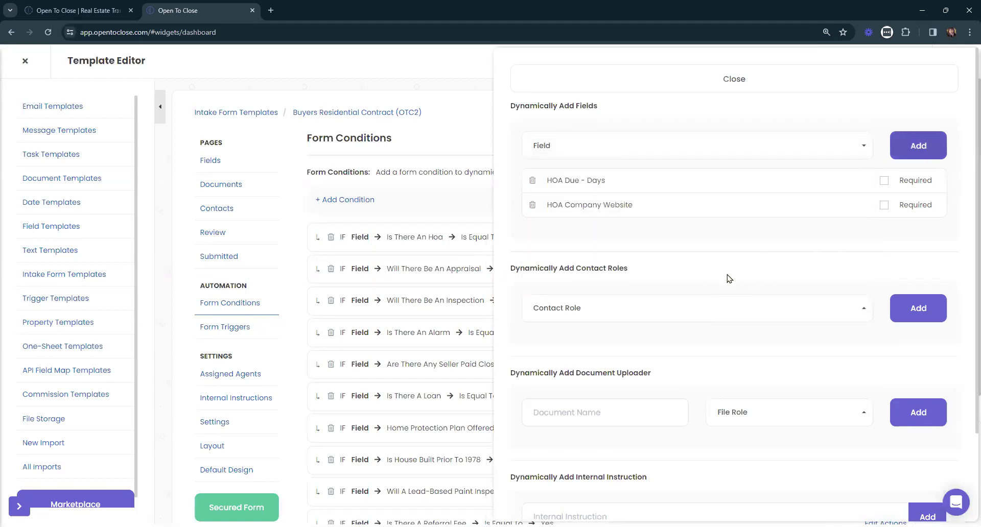
# - Add HOA Contact as a dynamic contact role of the HOA condition
pyautogui.click(613, 317)
pyautogui.write('hoa')
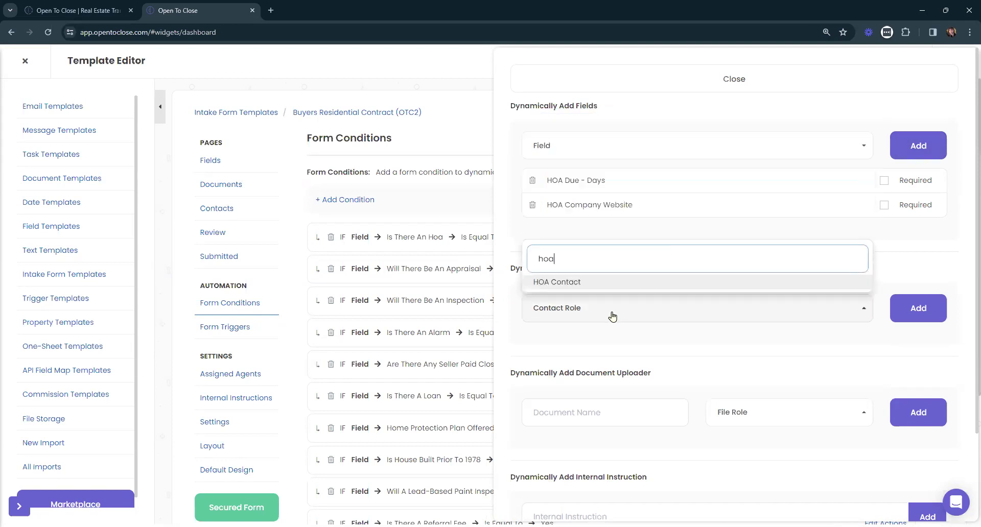
pyautogui.click(583, 281)
pyautogui.click(928, 320)
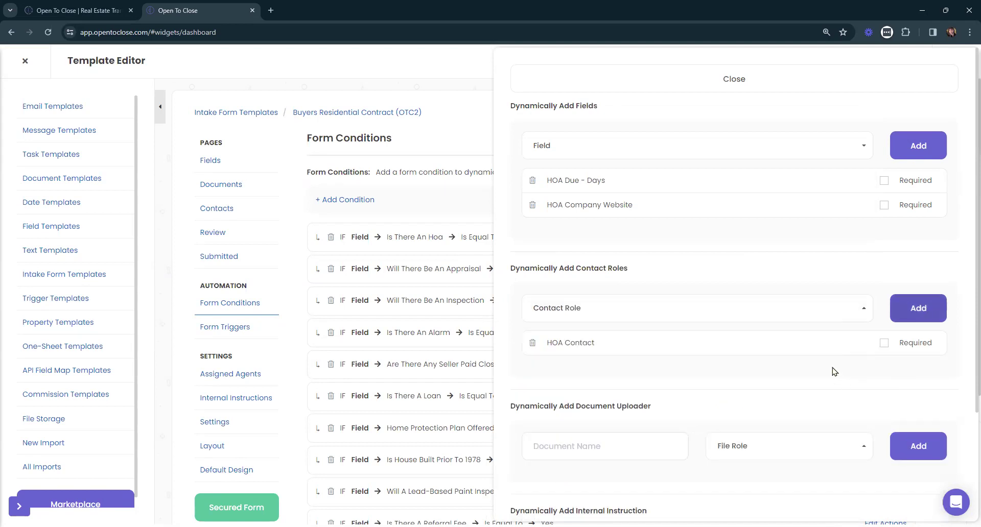
# - Add a dynamic document uploader named HOA Addendum to the HOA condition
pyautogui.scroll(-3, 674, 291)
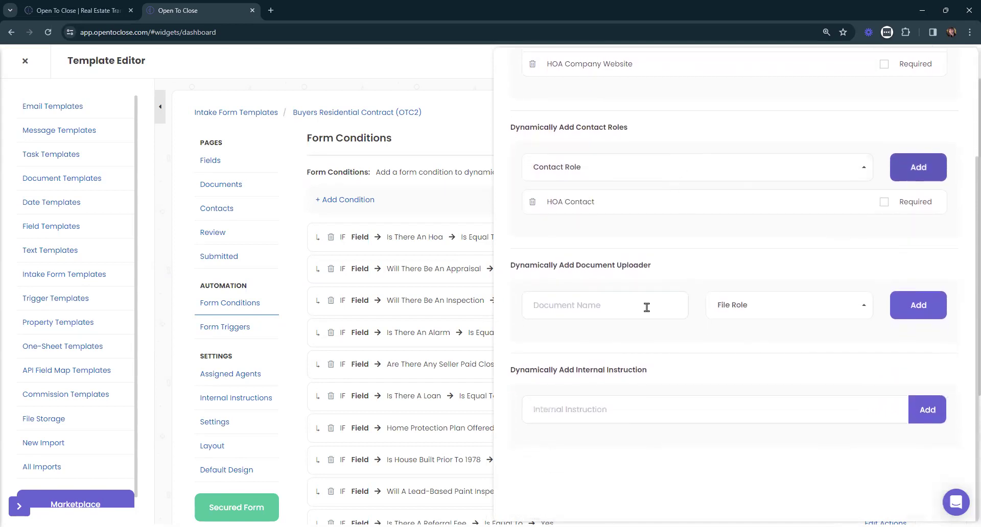
pyautogui.click(646, 307)
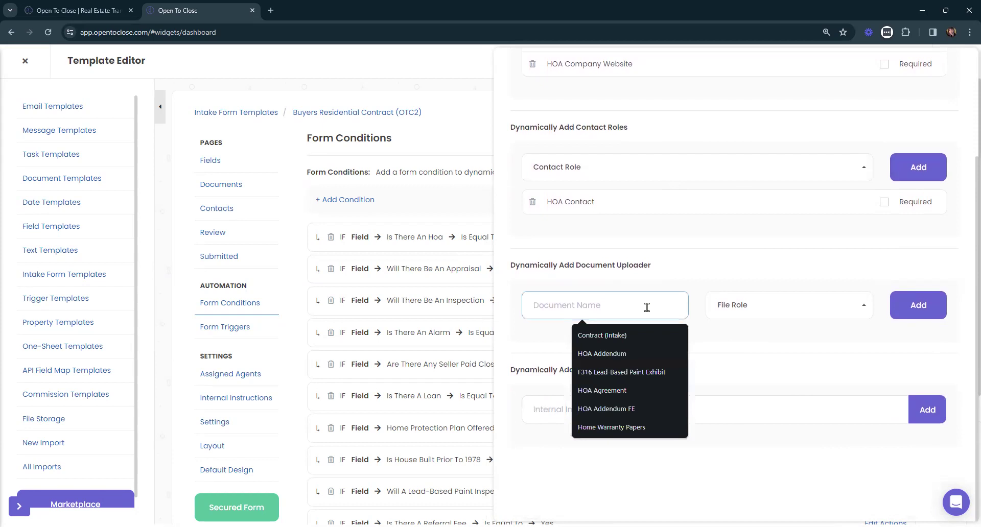
pyautogui.write('HOA Addendum')
pyautogui.click(623, 337)
pyautogui.click(923, 308)
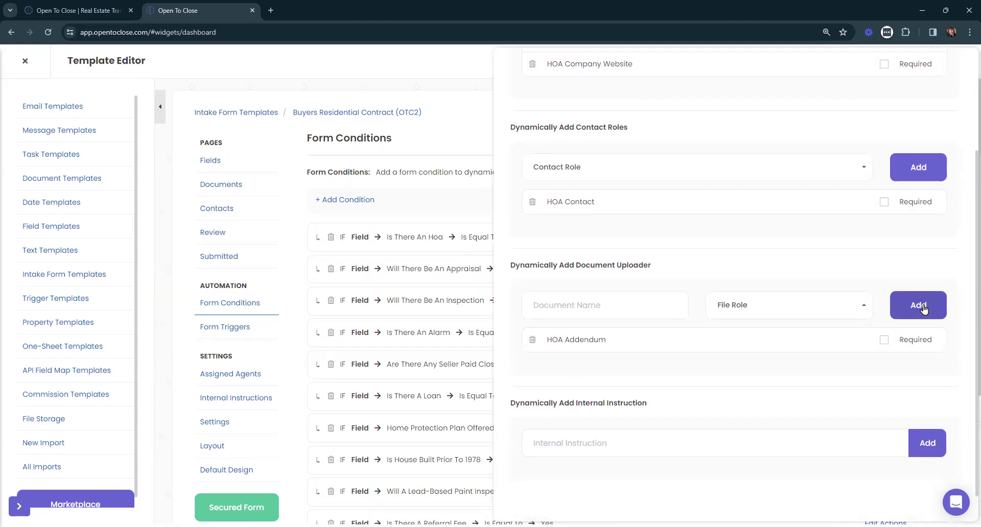
# - Make the HOA Contact role required and clear that requirement again
pyautogui.scroll(3, 639, 187)
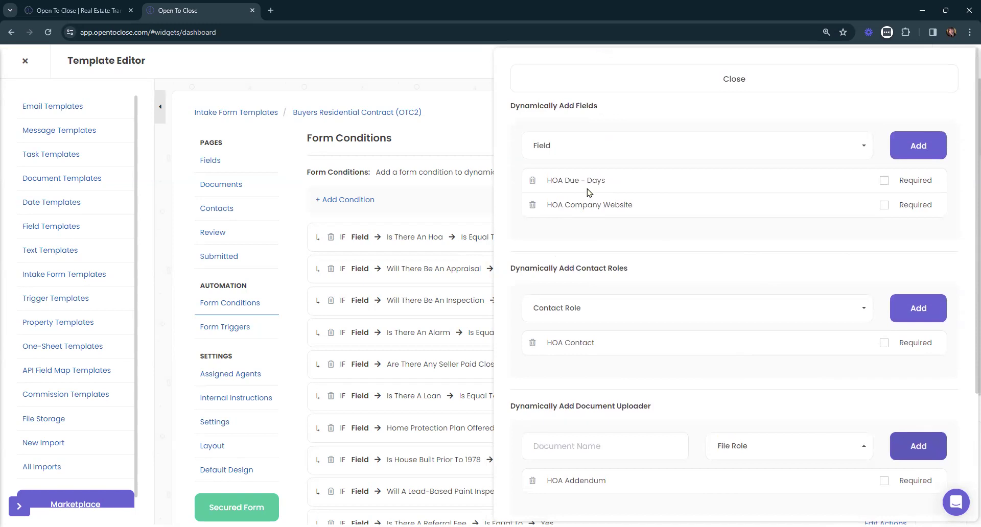
pyautogui.scroll(-2, 588, 191)
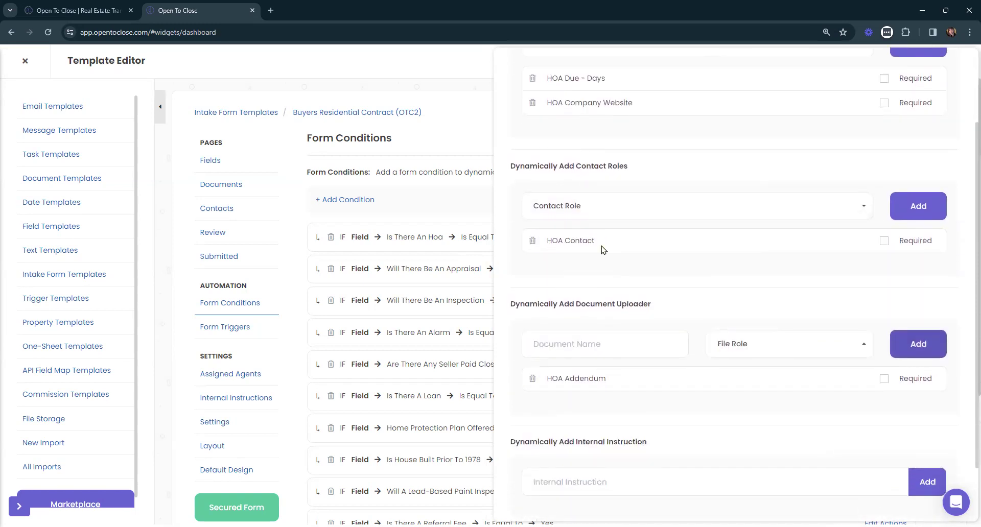
pyautogui.scroll(-2, 602, 250)
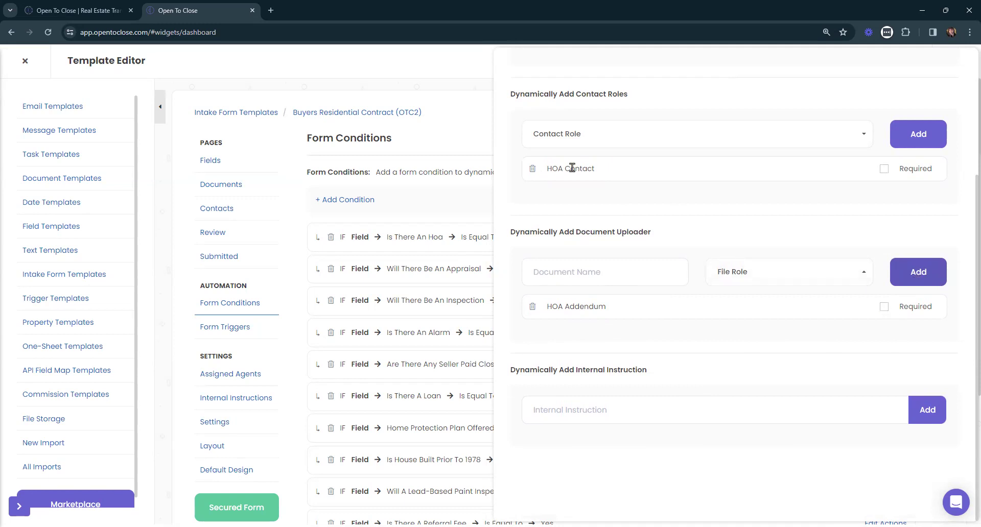
pyautogui.click(884, 169)
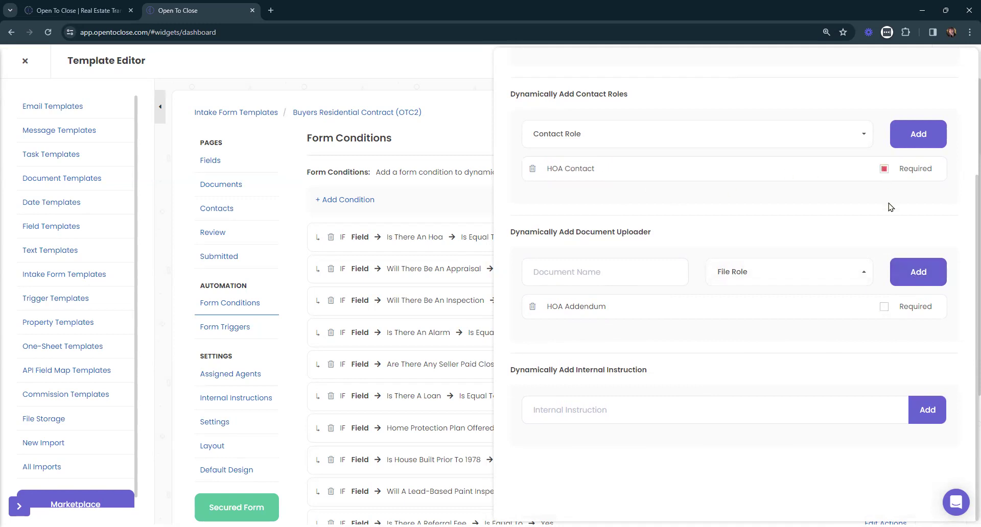
pyautogui.click(883, 169)
# - Mark the HOA Due - Days dynamic field as required
pyautogui.scroll(3, 817, 189)
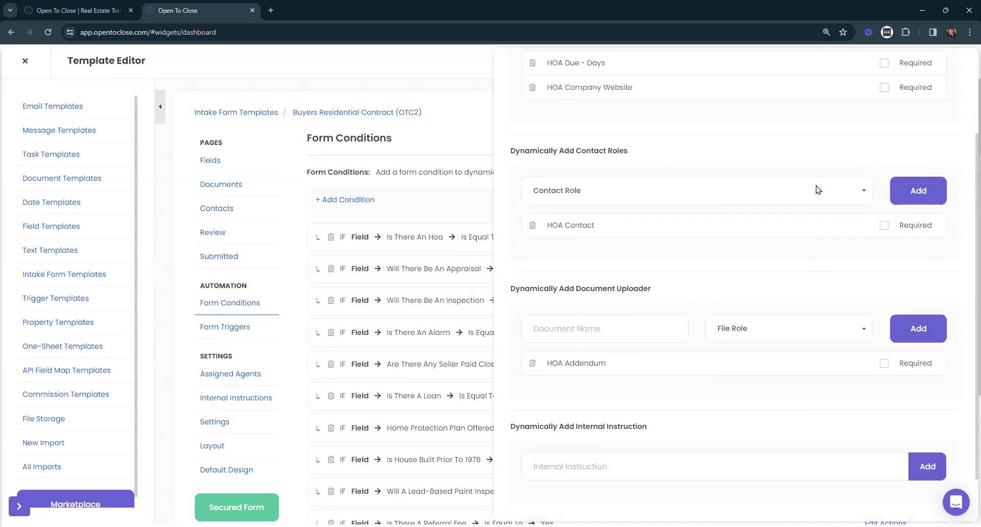
pyautogui.click(884, 160)
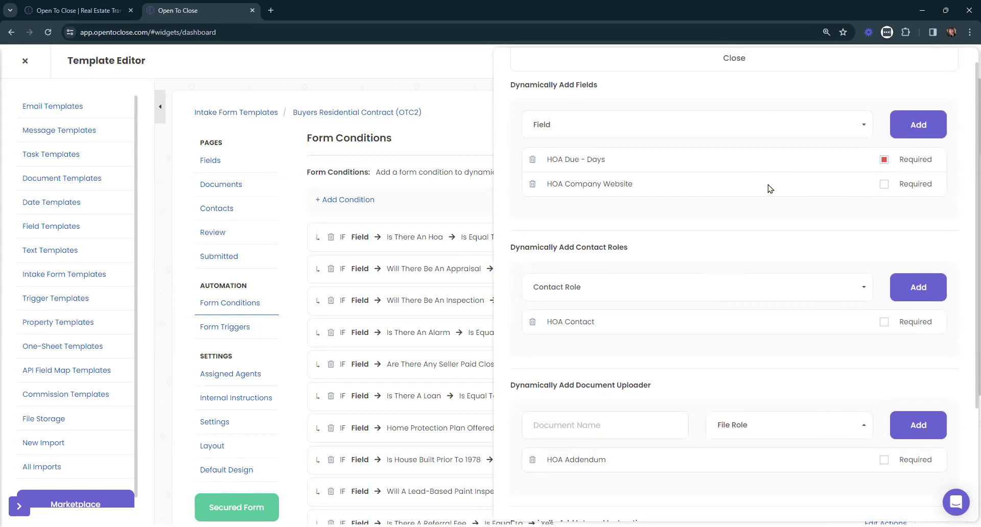
# - Remove the HOA Contact role from the HOA condition's dynamic contact roles
pyautogui.scroll(-3, 768, 188)
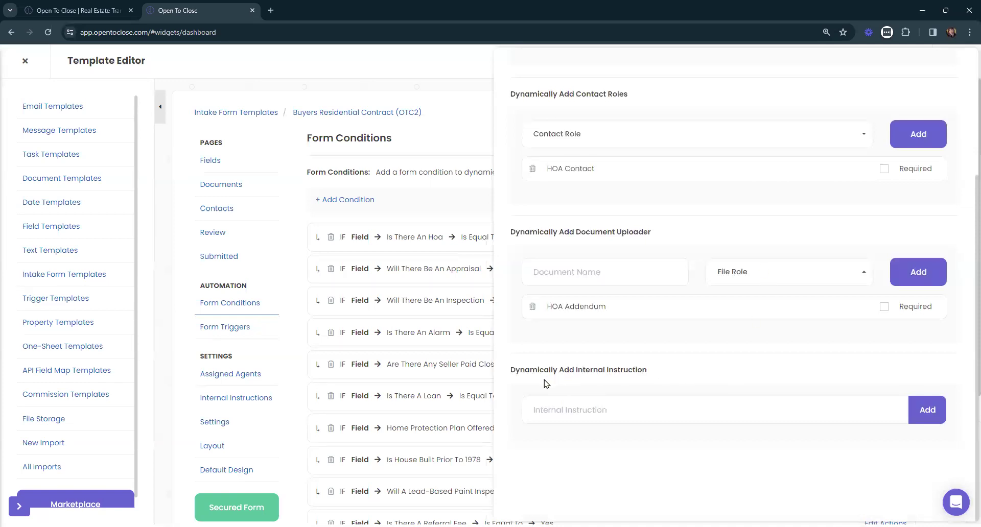
pyautogui.moveTo(546, 383); pyautogui.dragTo(507, 376)
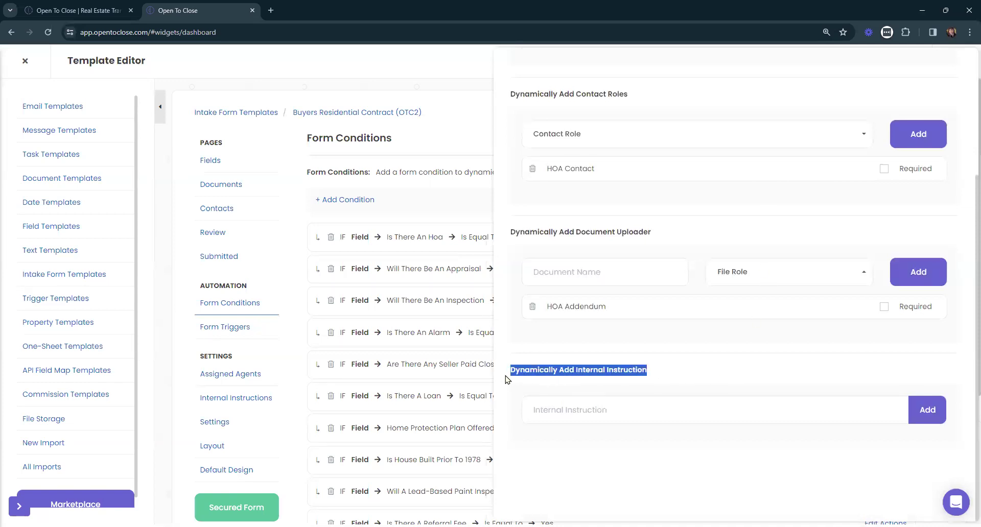
pyautogui.click(738, 375)
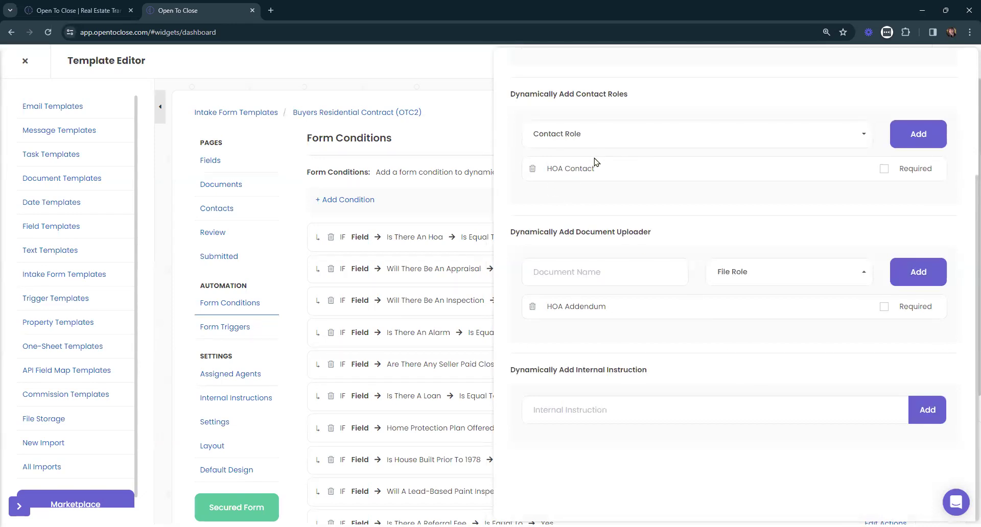
pyautogui.click(532, 170)
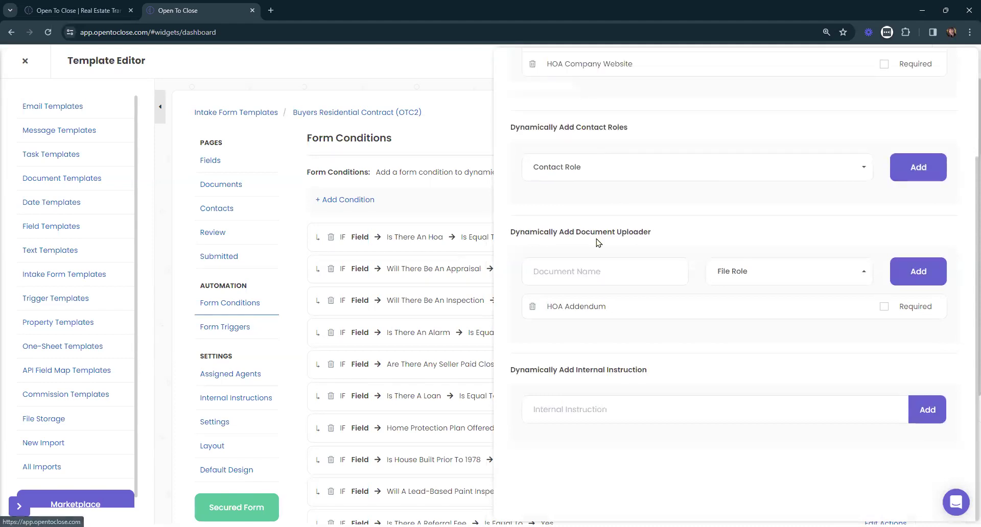
# - Add the internal instruction "Reach out for HOA Contact" to the HOA condition
pyautogui.click(576, 409)
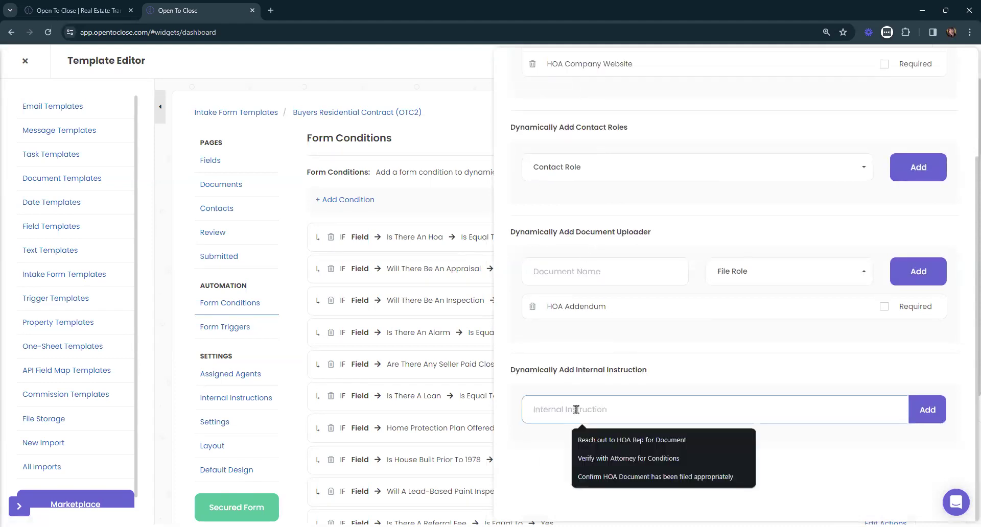
pyautogui.write('Reach out')
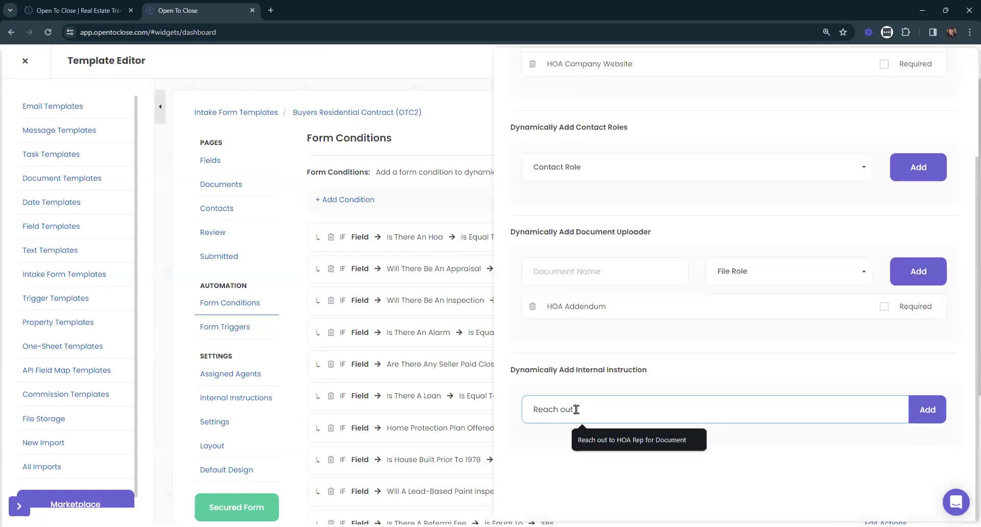
pyautogui.write(' for HOA Contact')
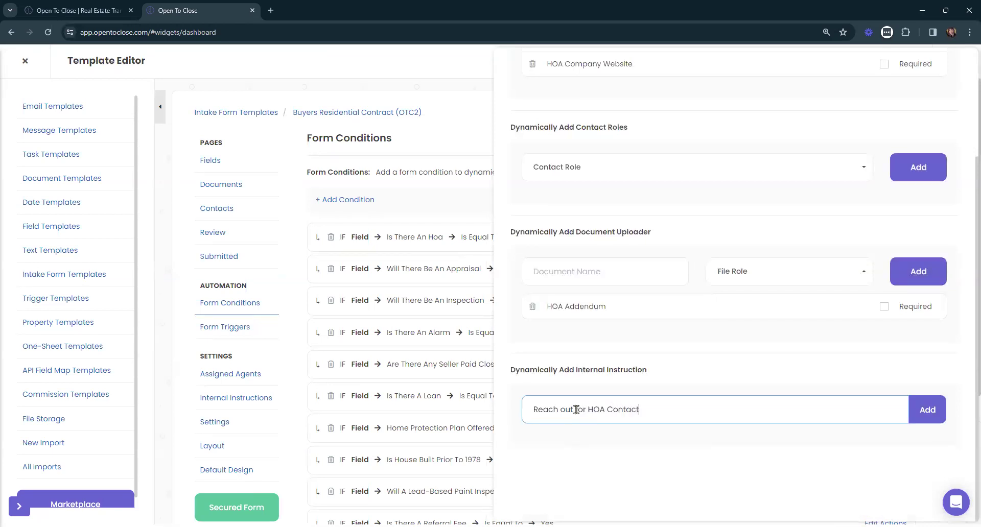
pyautogui.click(927, 410)
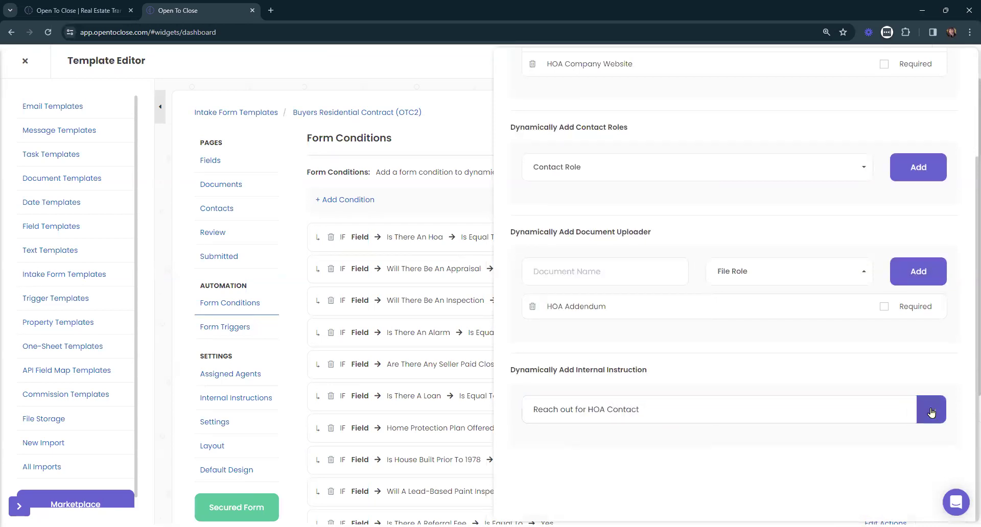
pyautogui.scroll(-1, 807, 351)
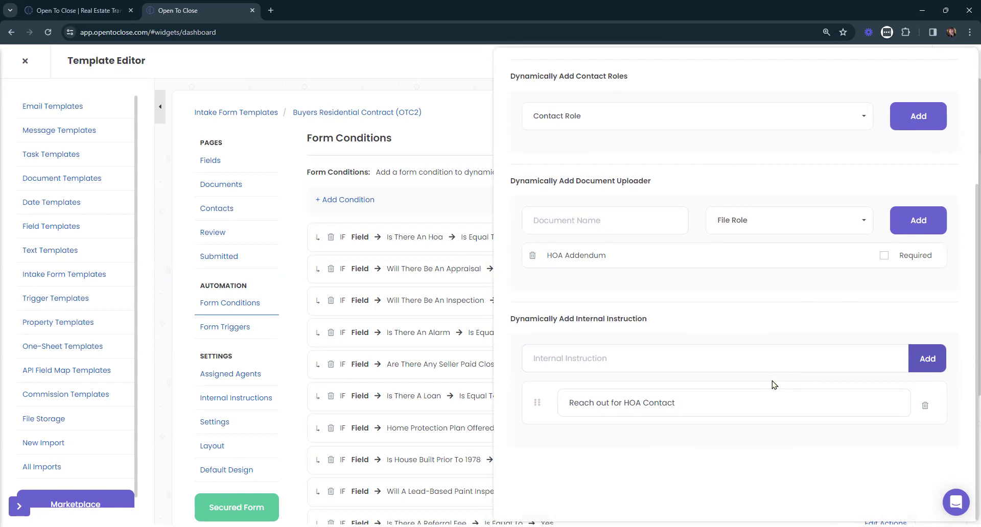
pyautogui.click(727, 356)
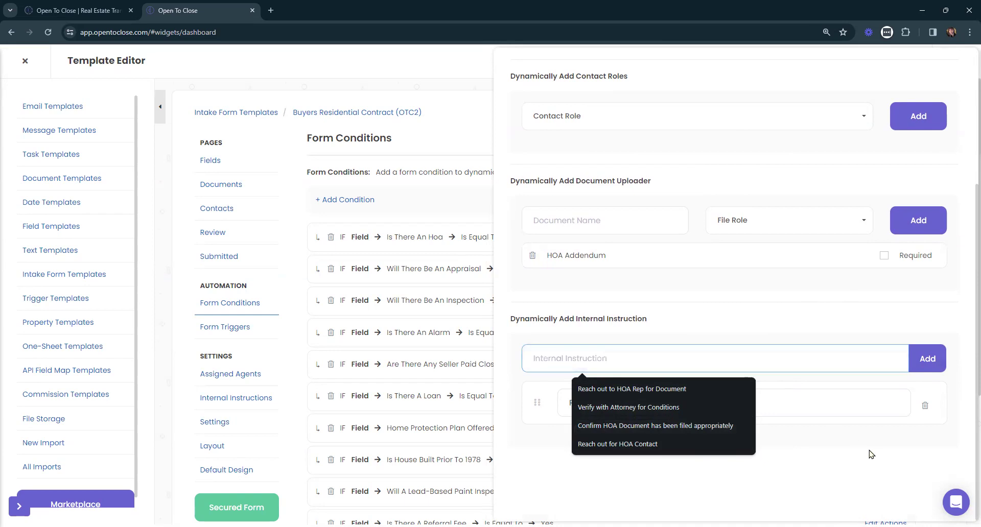
pyautogui.click(853, 445)
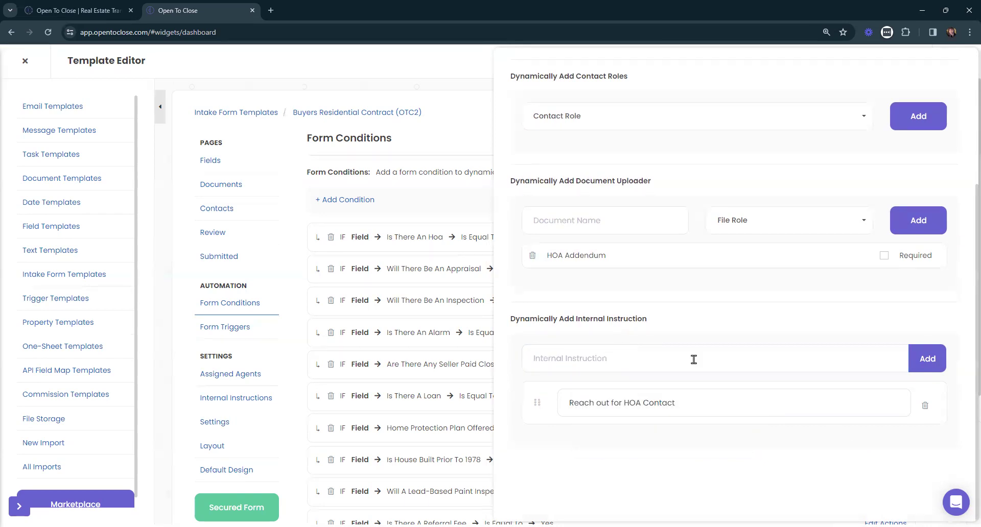
# - Close the HOA condition's actions, check its entry in the Condition Action Map, and return to the condition editor
pyautogui.scroll(4, 782, 327)
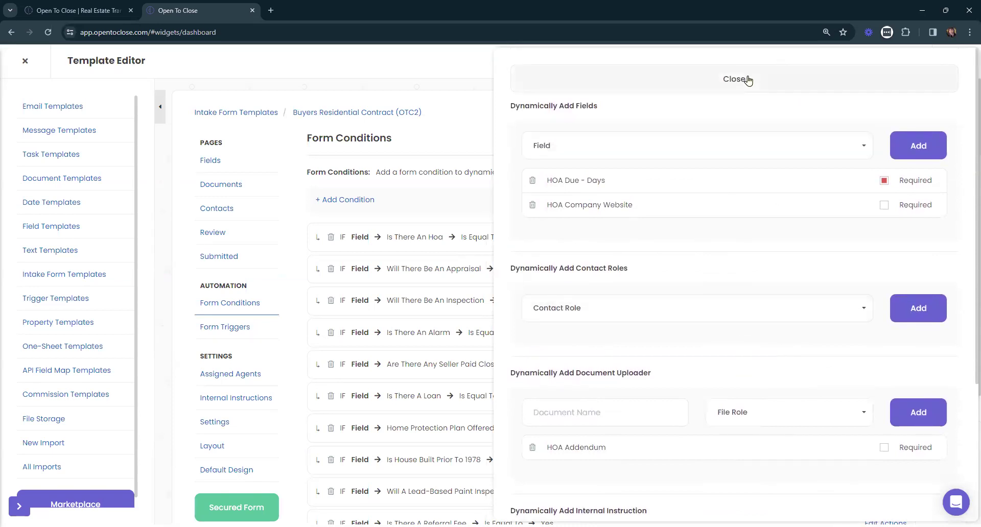
pyautogui.click(747, 79)
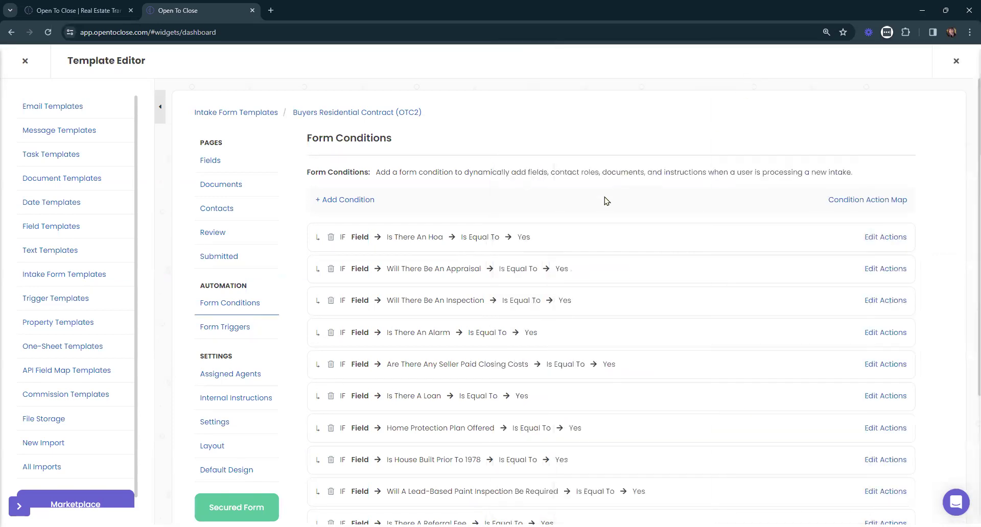
pyautogui.click(897, 204)
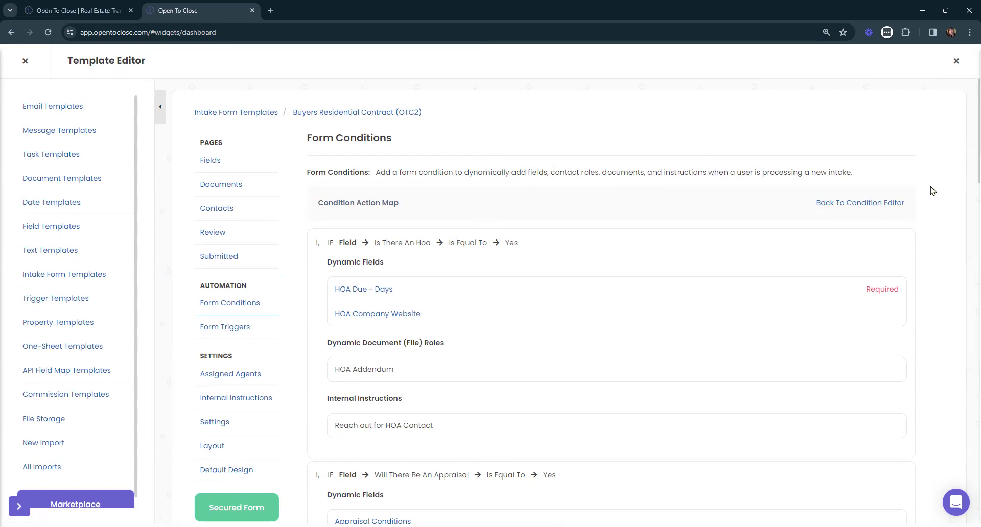
pyautogui.click(842, 203)
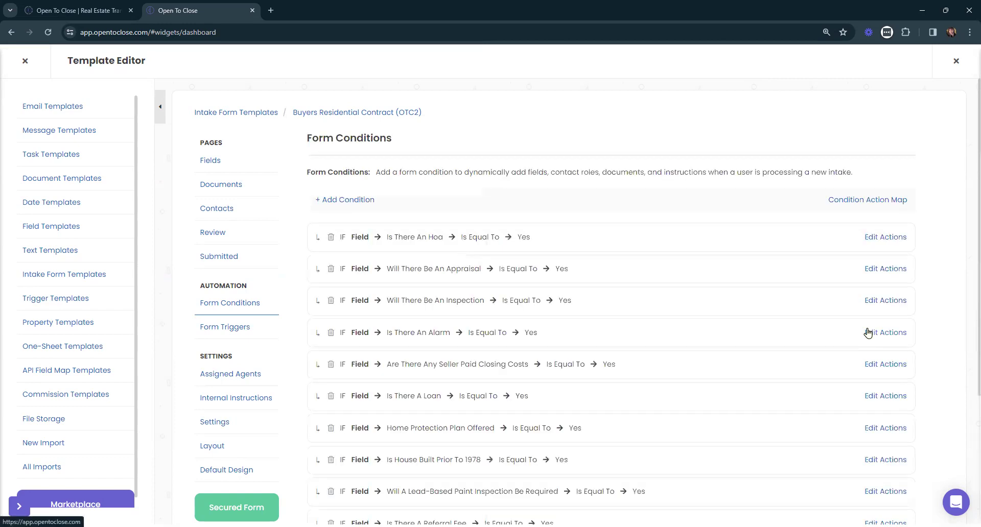